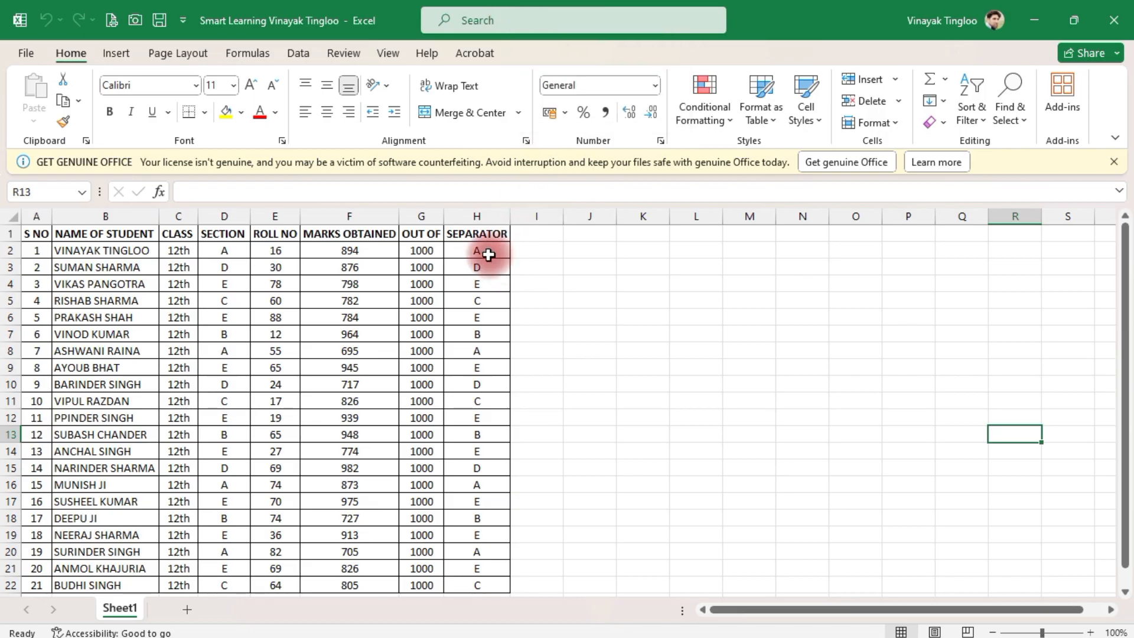
# Step: Rename the student data worksheet to MASTER SHEET
pyautogui.click(486, 253)
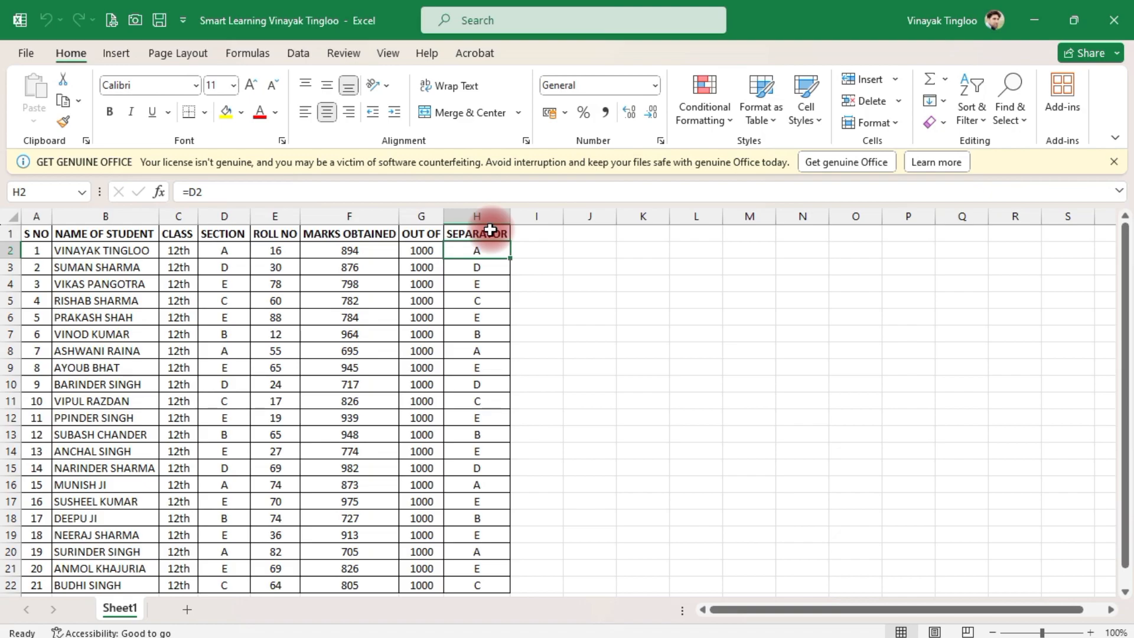
pyautogui.press('alt')
pyautogui.press('h')
pyautogui.press('o')
pyautogui.press('r')
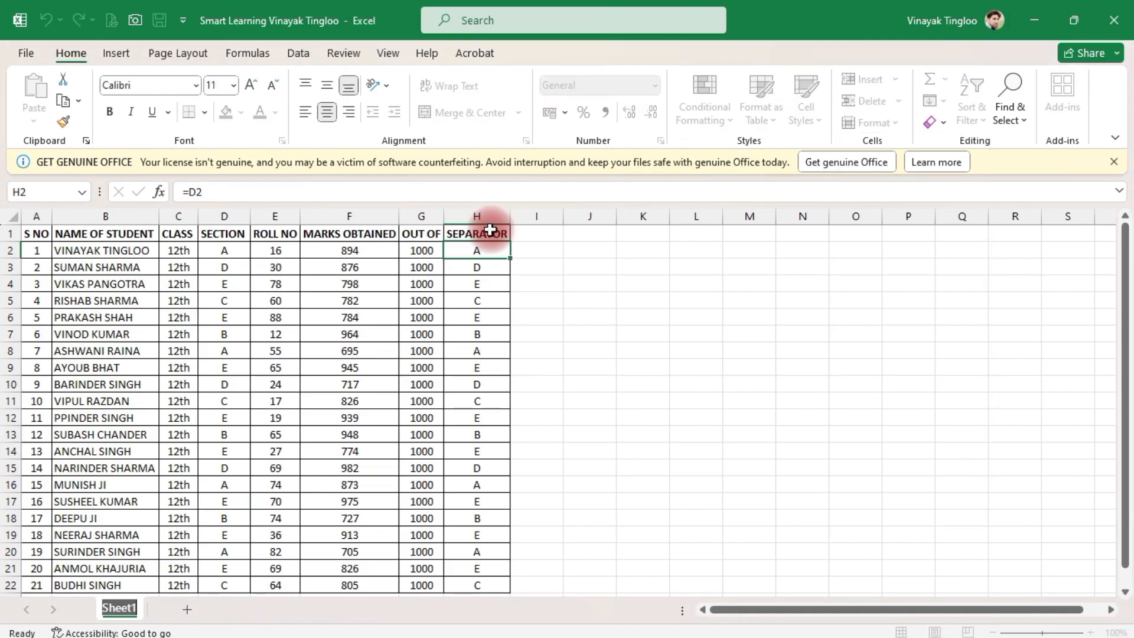
pyautogui.write('MASTER SHEET')
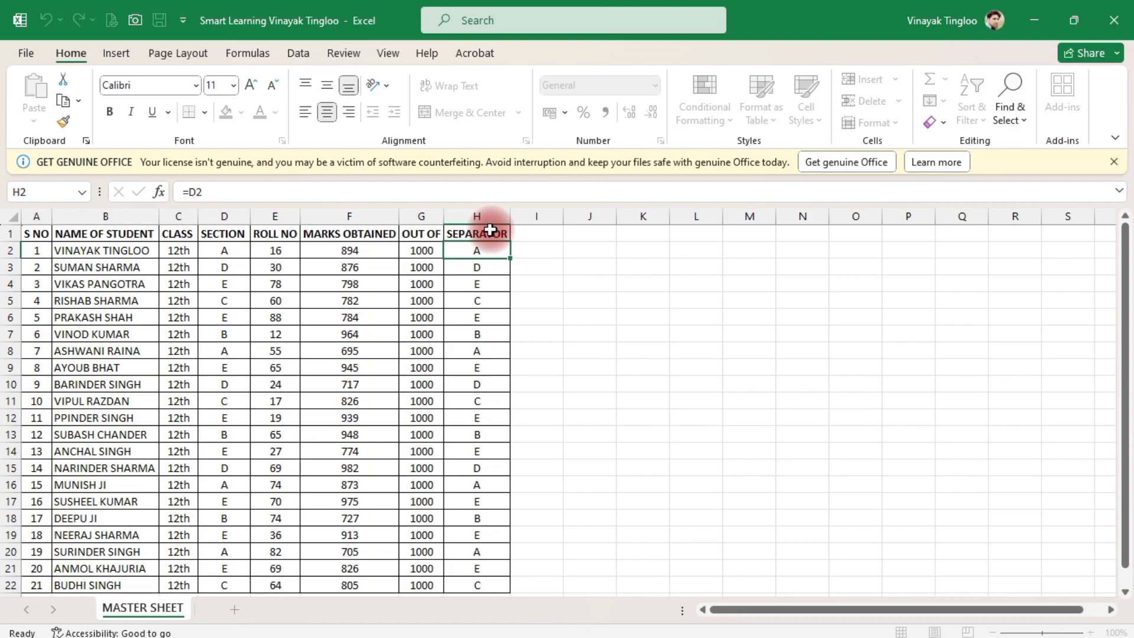
pyautogui.press('Return')
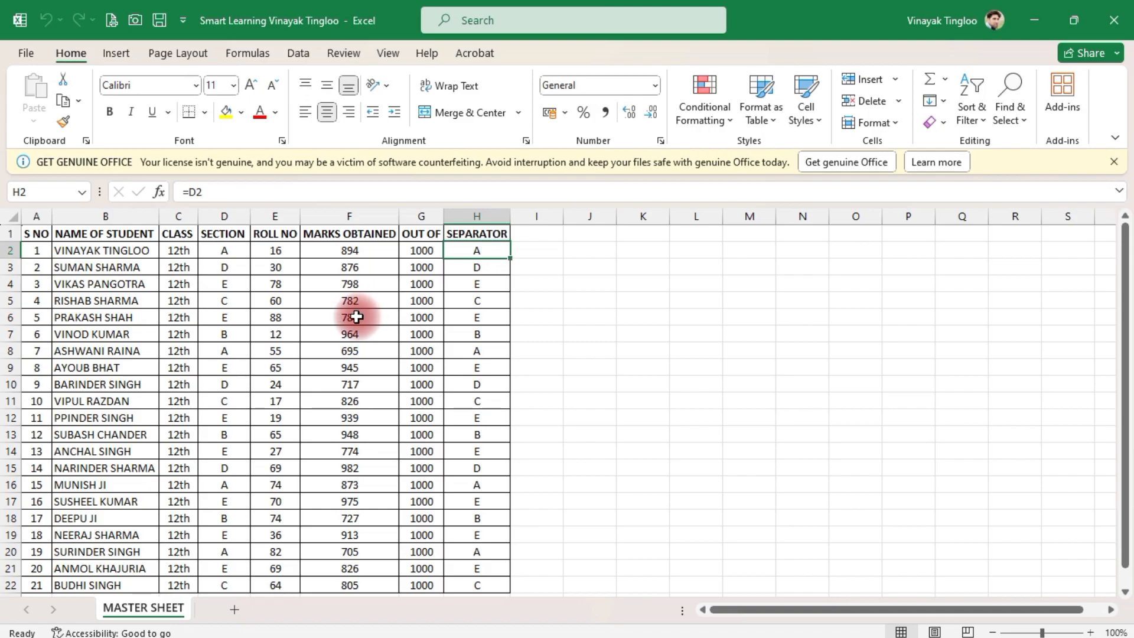
pyautogui.scroll(-3, 302, 317)
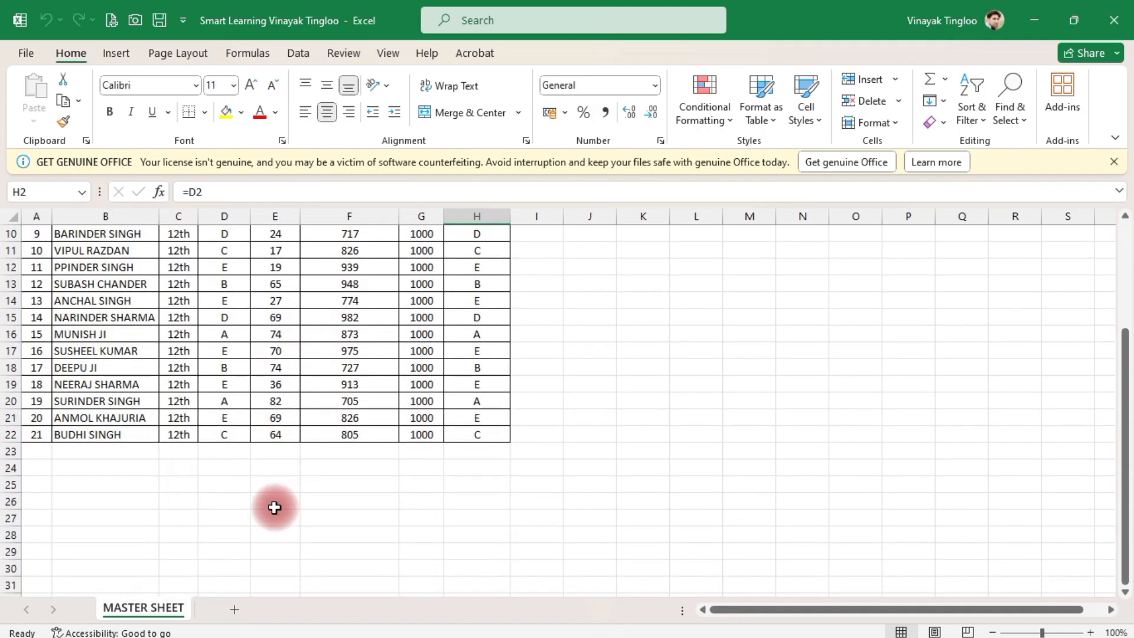
pyautogui.scroll(3, 300, 383)
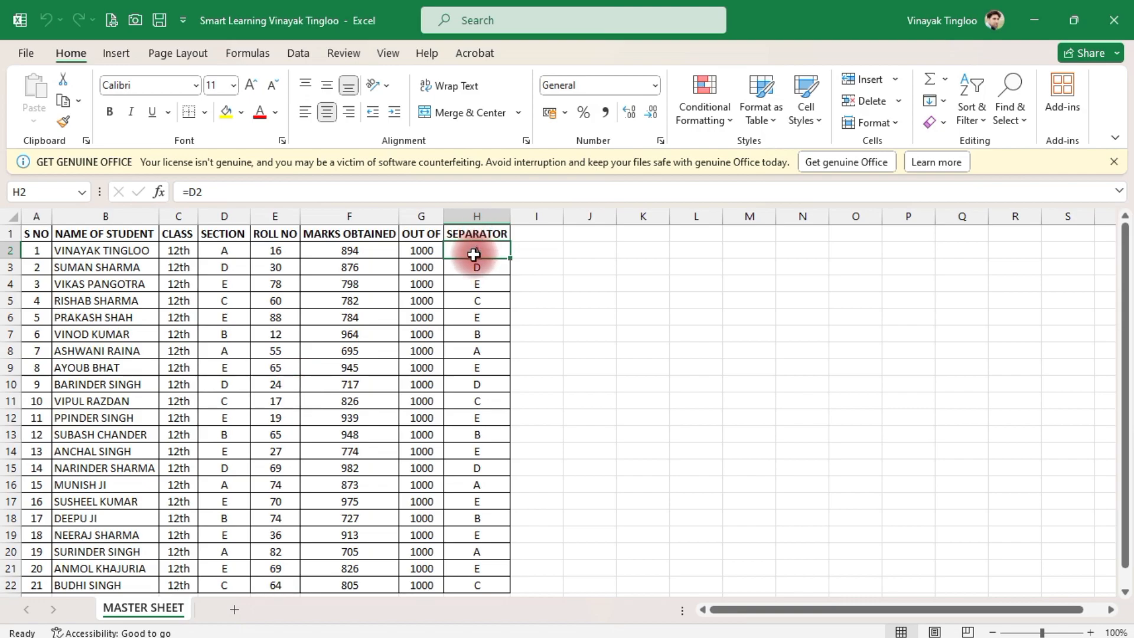
# Step: Clear the existing SEPARATOR values in H2:H22
pyautogui.click(472, 282)
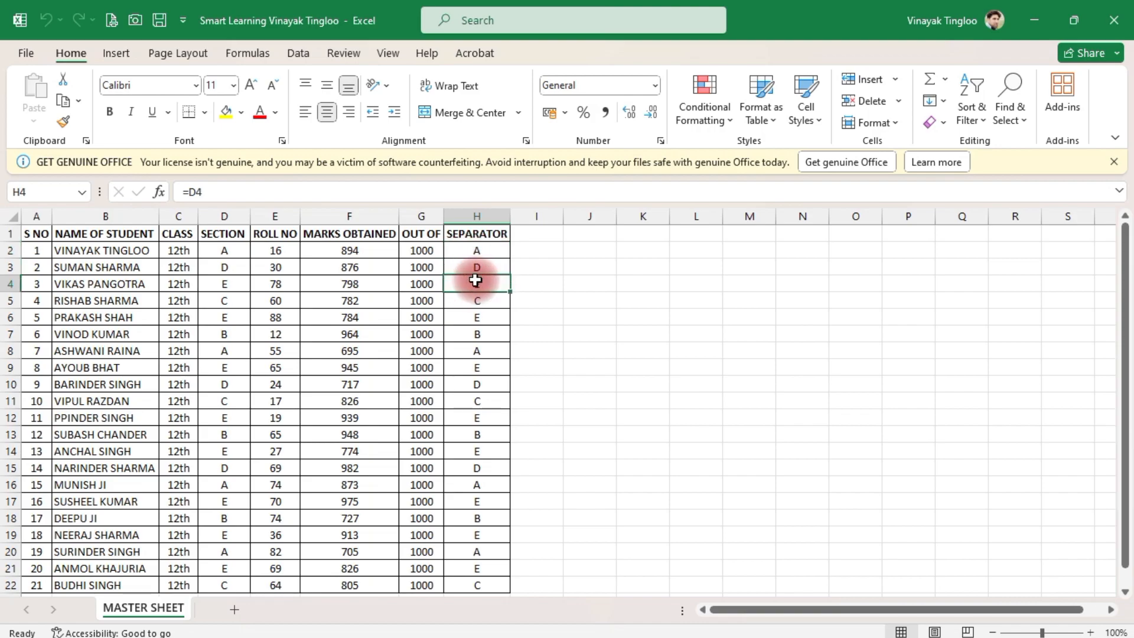
pyautogui.click(466, 252)
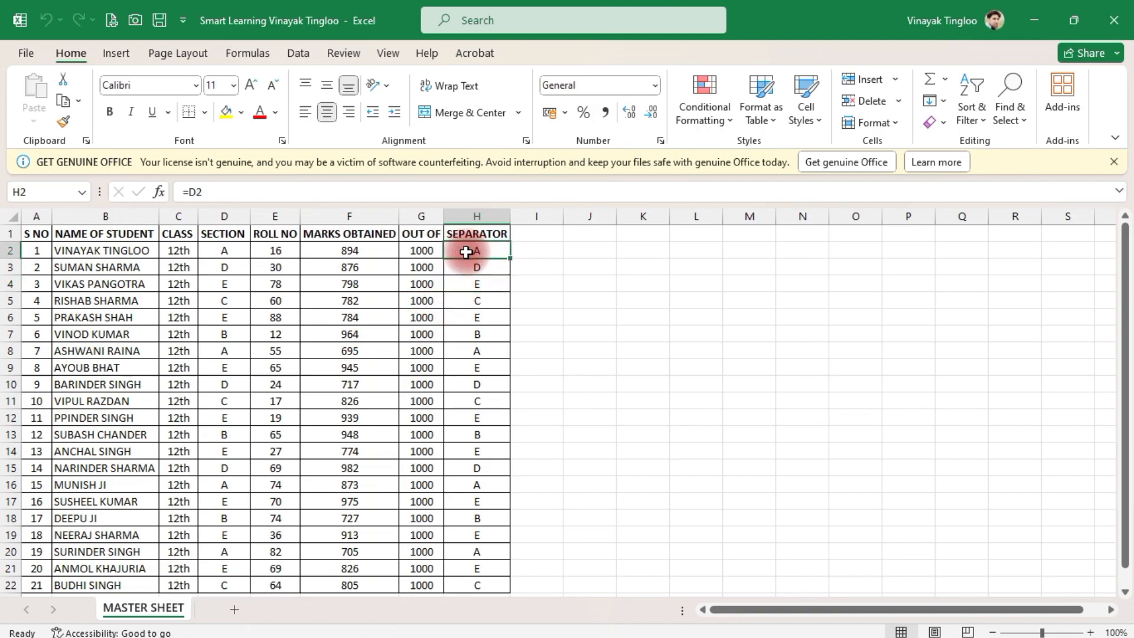
pyautogui.hotkey('ctrl', 'shift', 'Down')
pyautogui.press('Delete')
pyautogui.click(357, 284)
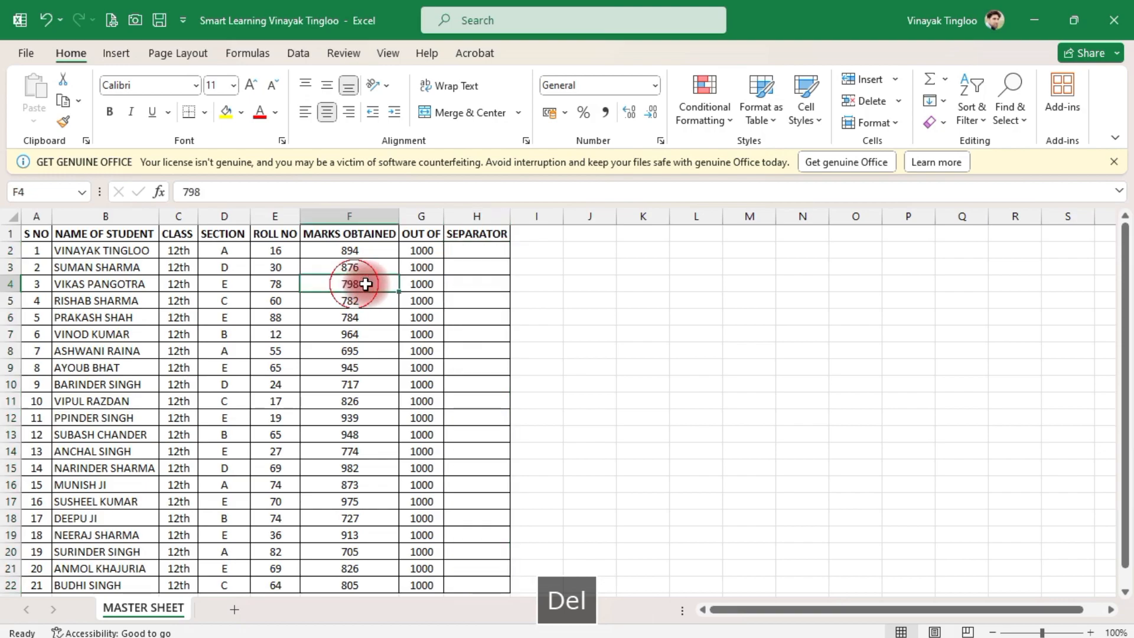
# Step: Enter =D2 in H2 and fill it down through H22
pyautogui.click(491, 249)
pyautogui.write('=')
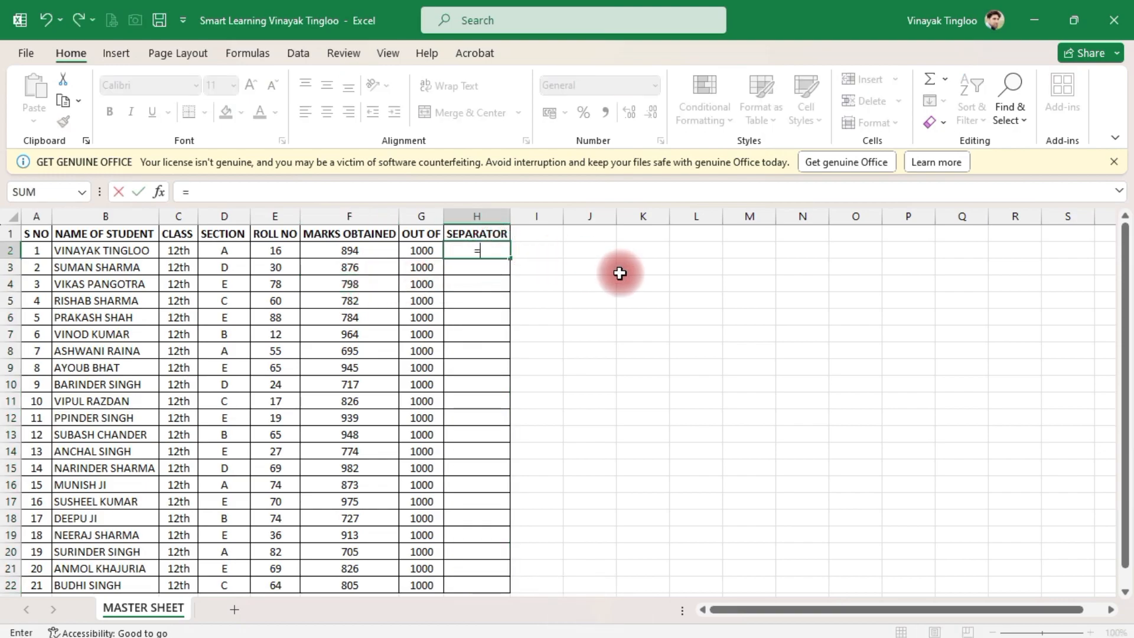
pyautogui.click(224, 250)
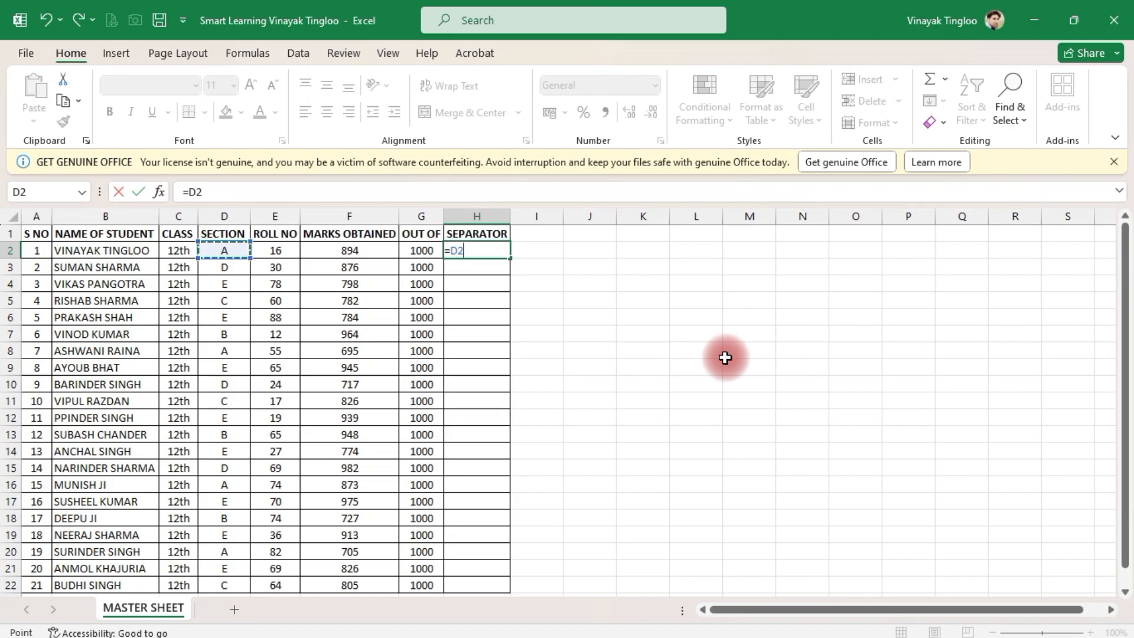
pyautogui.press('Return')
pyautogui.click(485, 250)
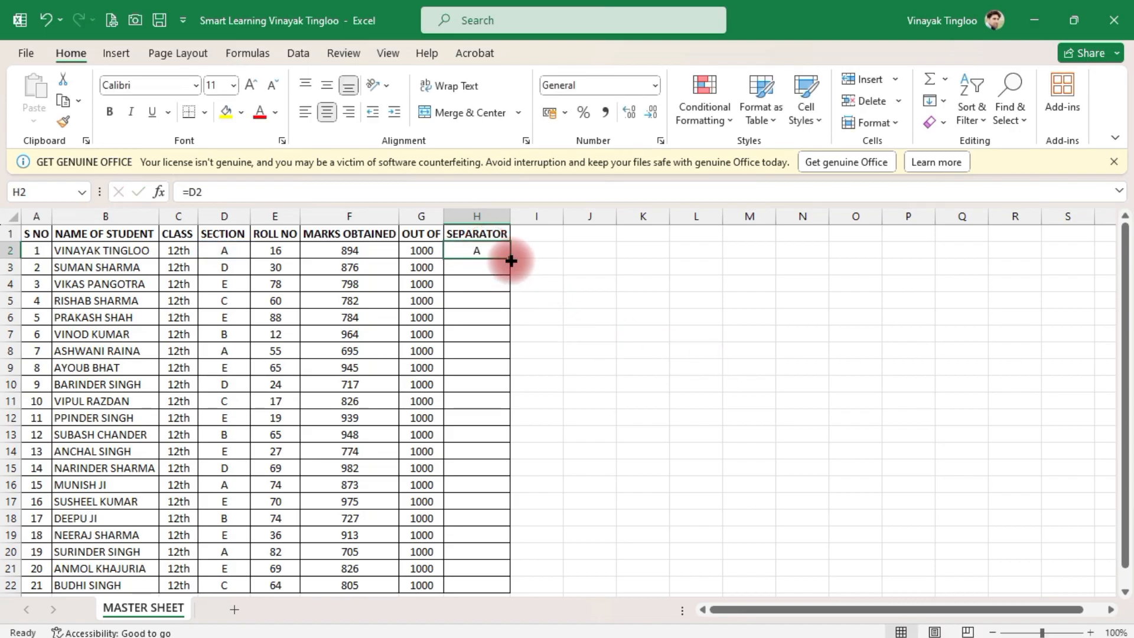
pyautogui.doubleClick(509, 258)
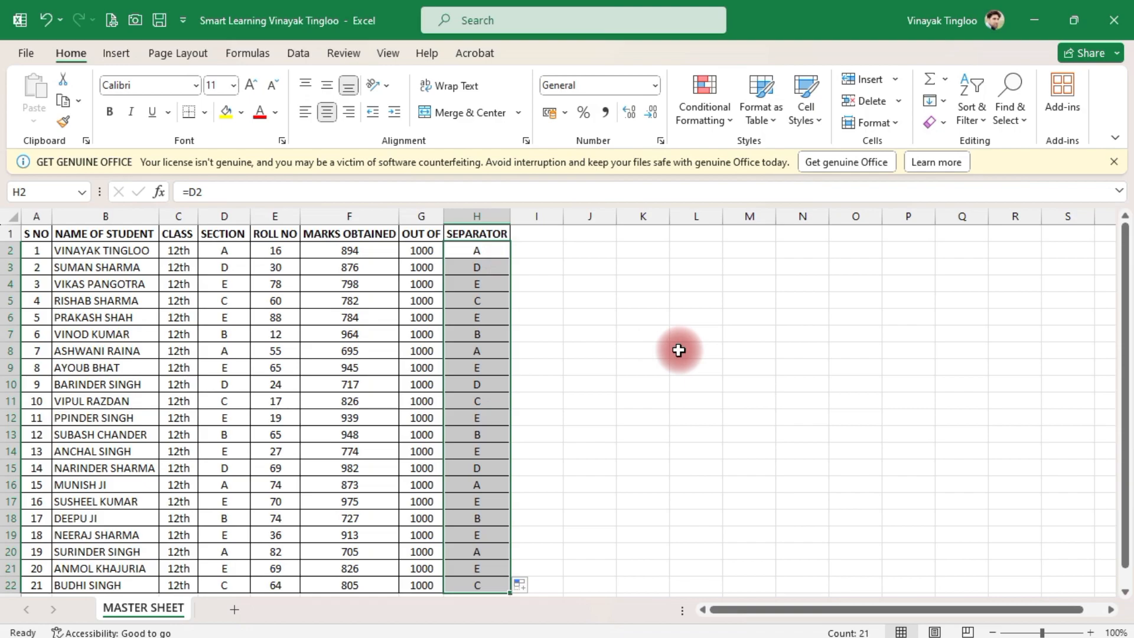
pyautogui.moveTo(227, 384); pyautogui.dragTo(227, 368)
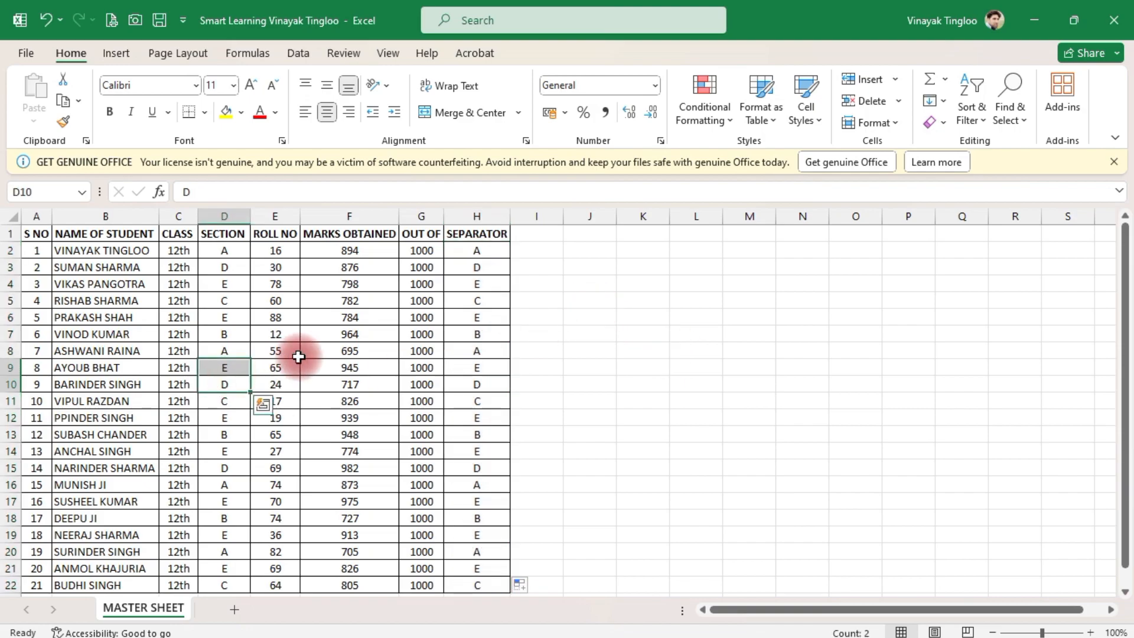
pyautogui.click(298, 357)
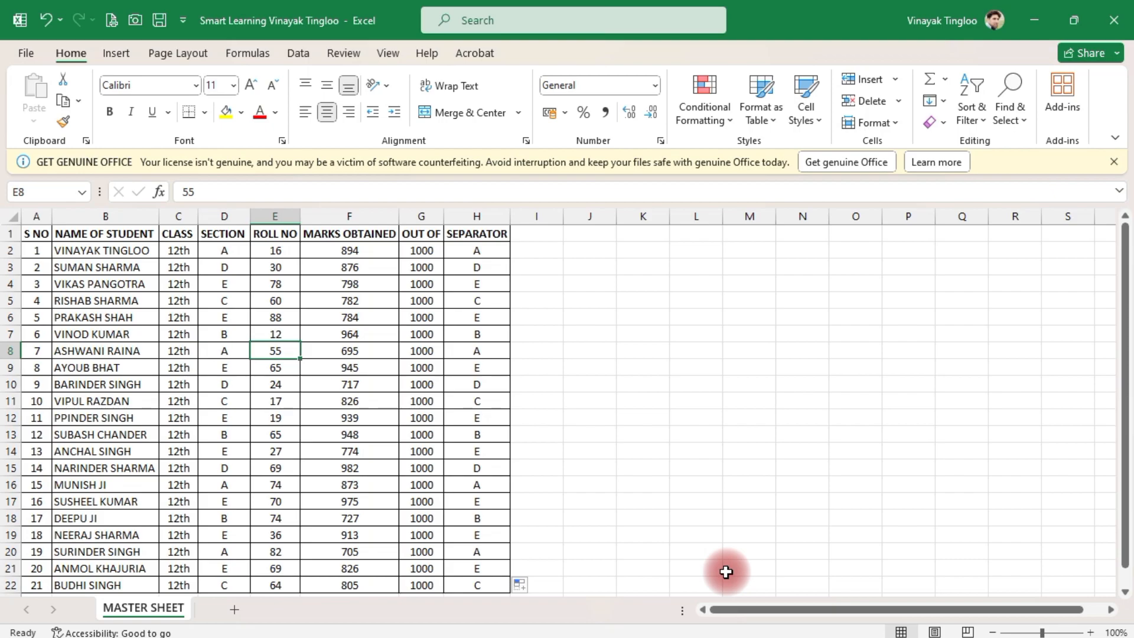
# Step: Convert the student data A1:H22 into a table with headers (Table1)
pyautogui.hotkey('ctrl', 't')
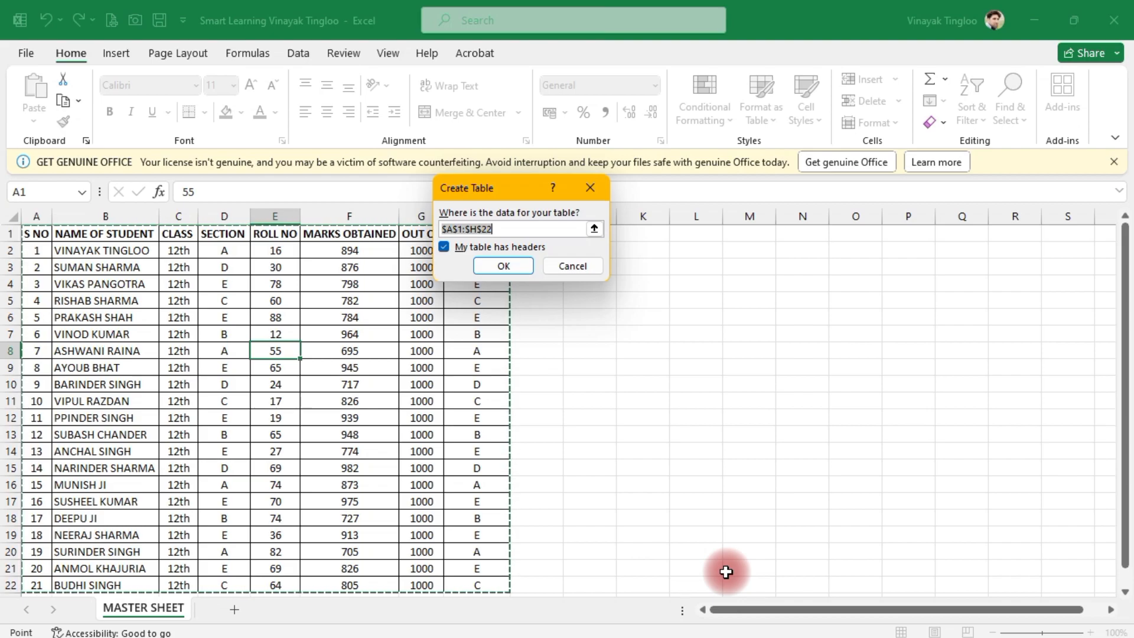
pyautogui.press('Return')
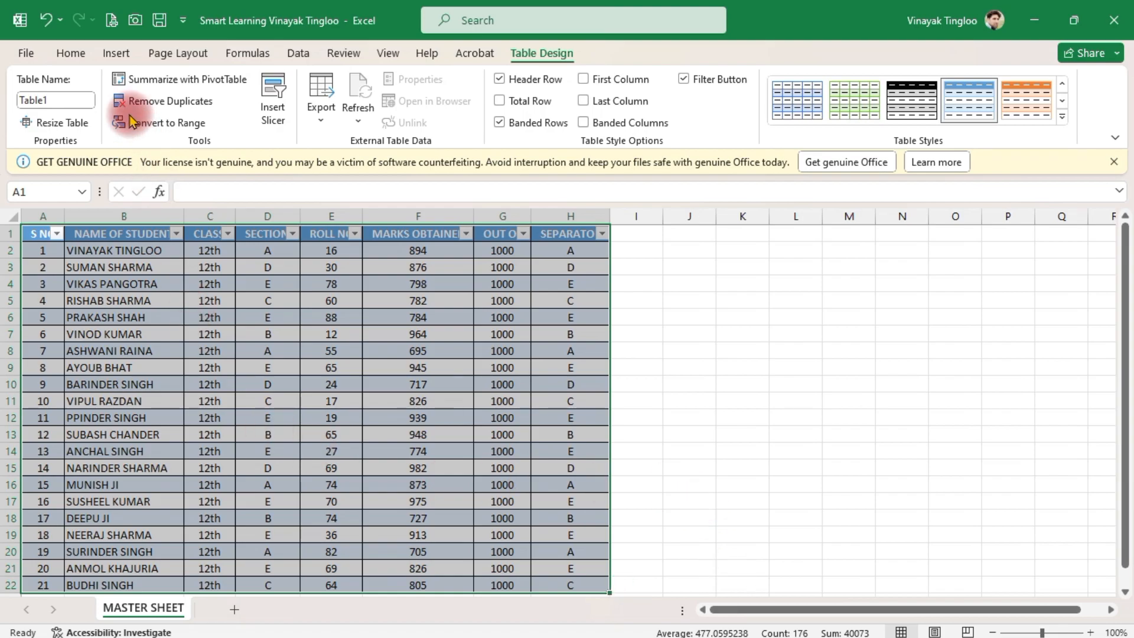
pyautogui.click(117, 53)
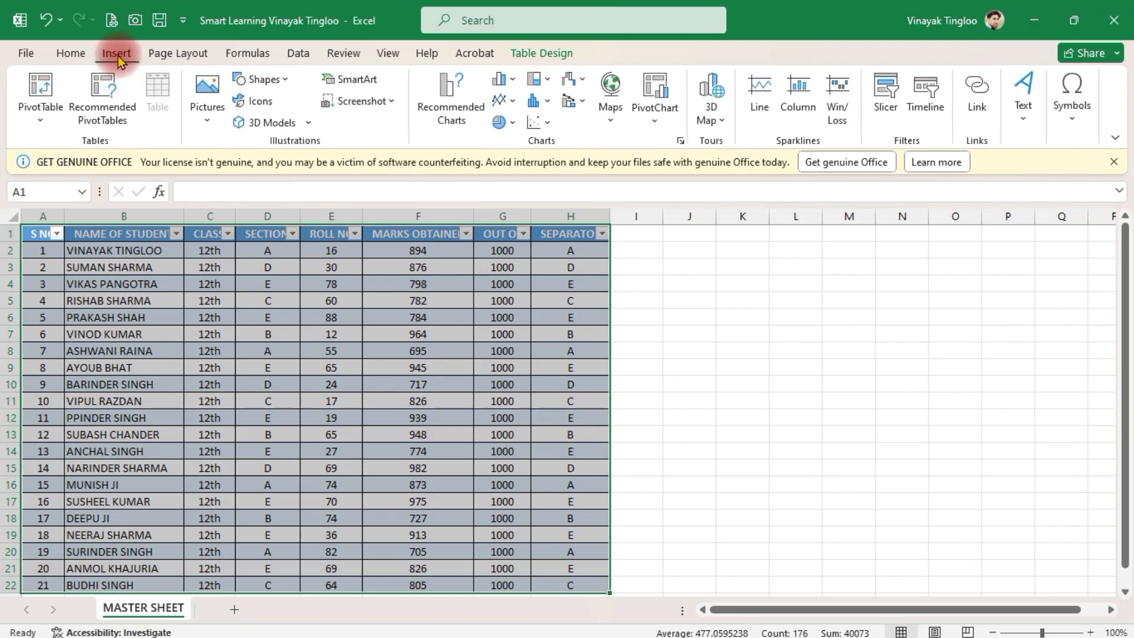
# Step: Insert a PivotTable from Table1 on a new worksheet
pyautogui.click(38, 123)
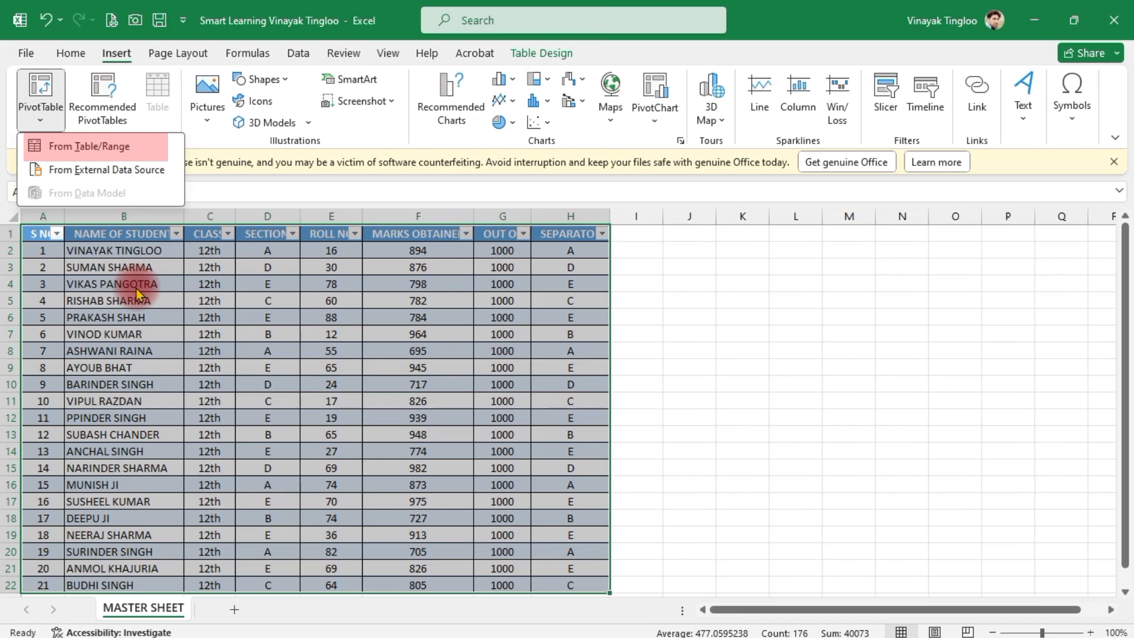
pyautogui.click(121, 148)
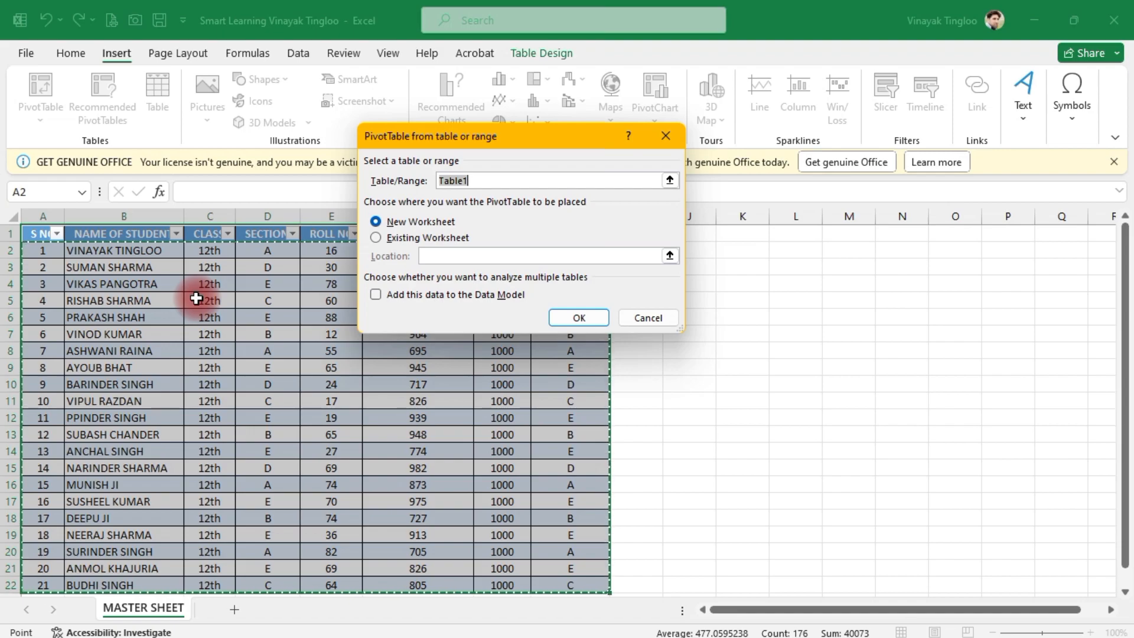
pyautogui.click(567, 318)
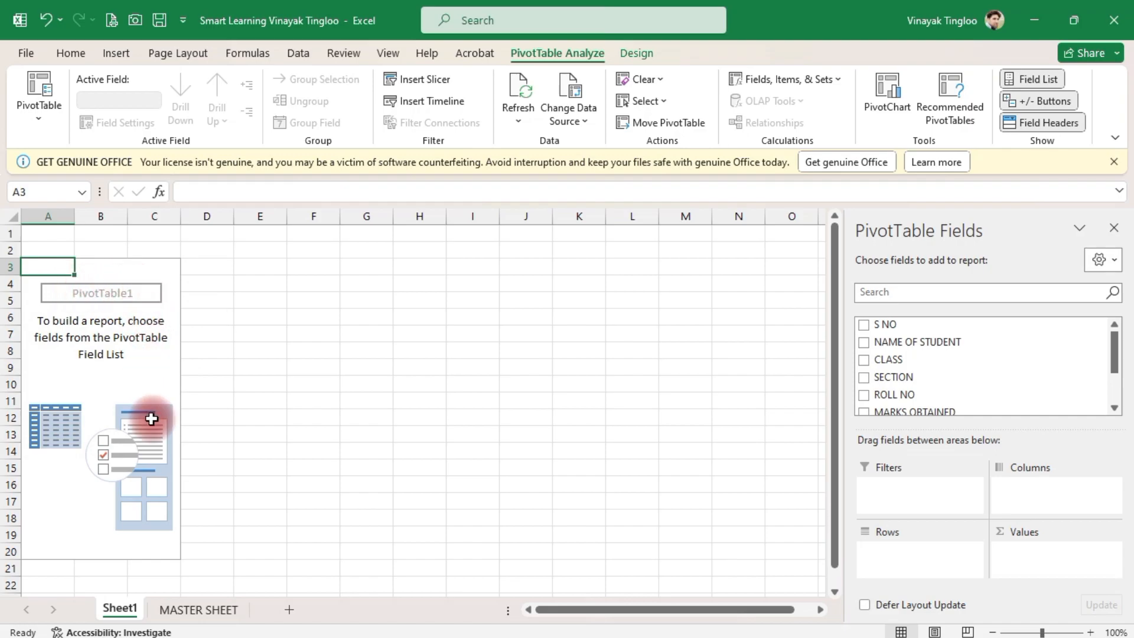
# Step: Enable Classic PivotTable layout in the PivotTable Options display settings
pyautogui.rightClick(101, 349)
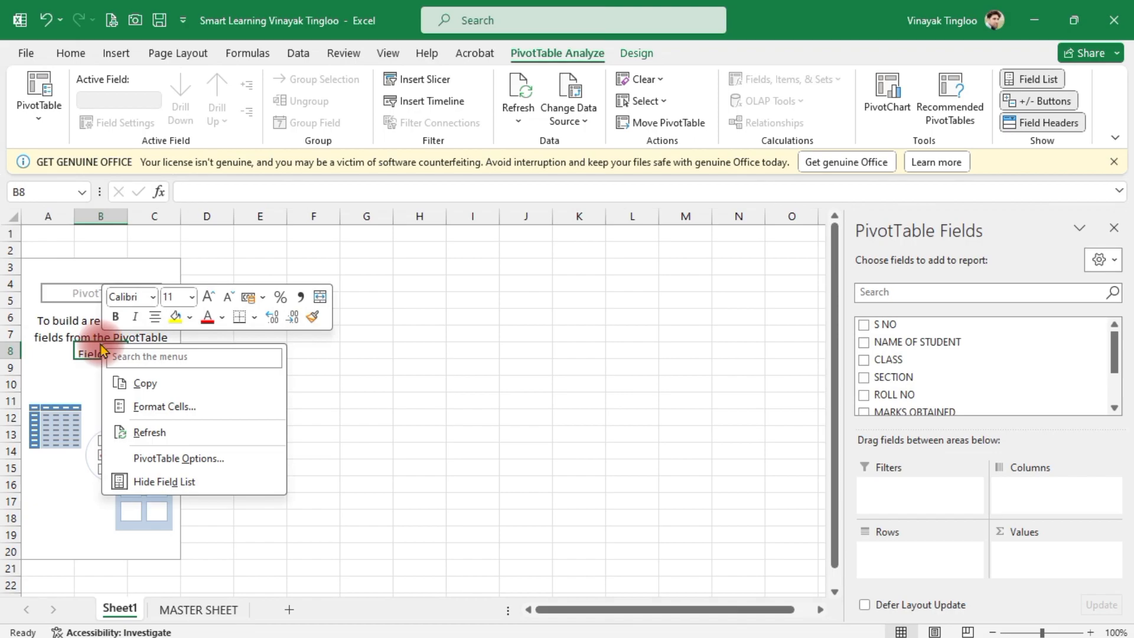
pyautogui.click(172, 458)
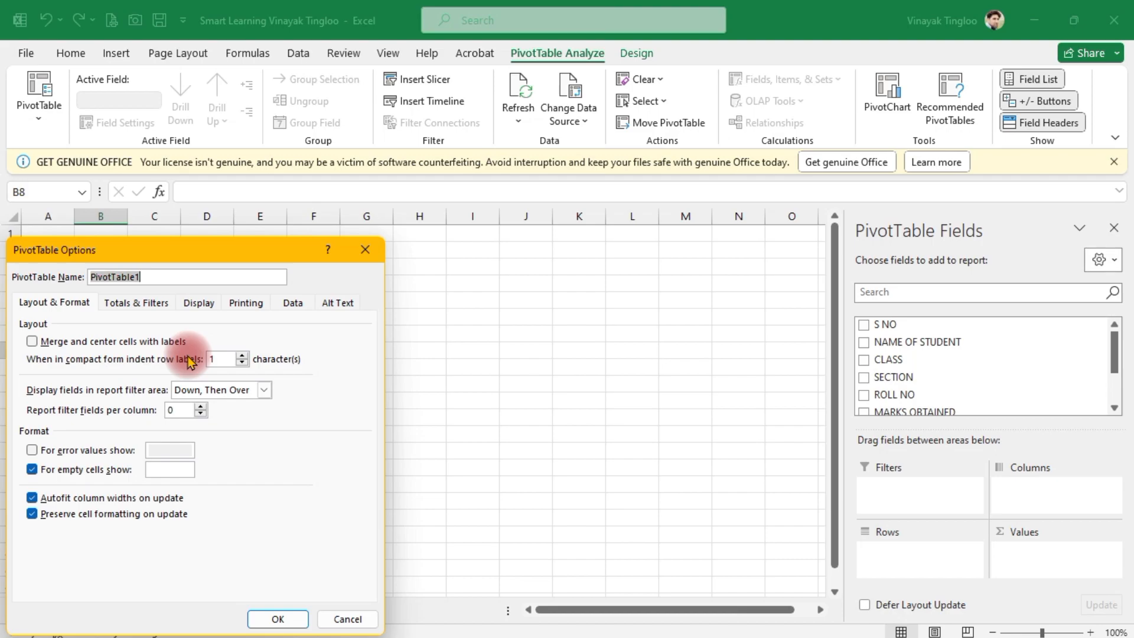
pyautogui.click(199, 303)
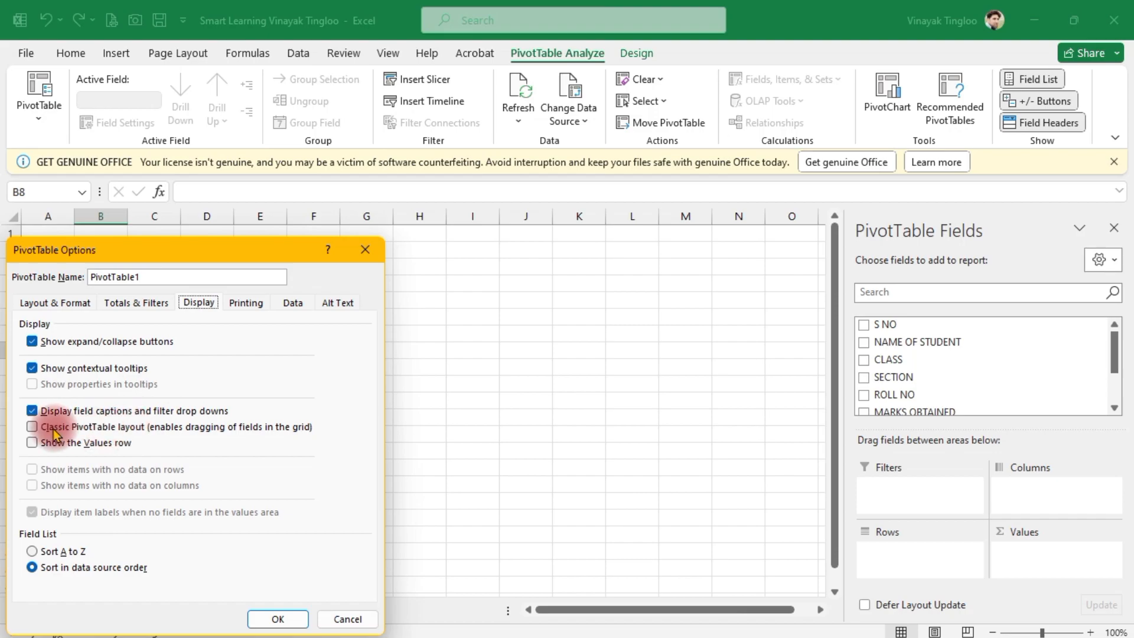
pyautogui.click(33, 427)
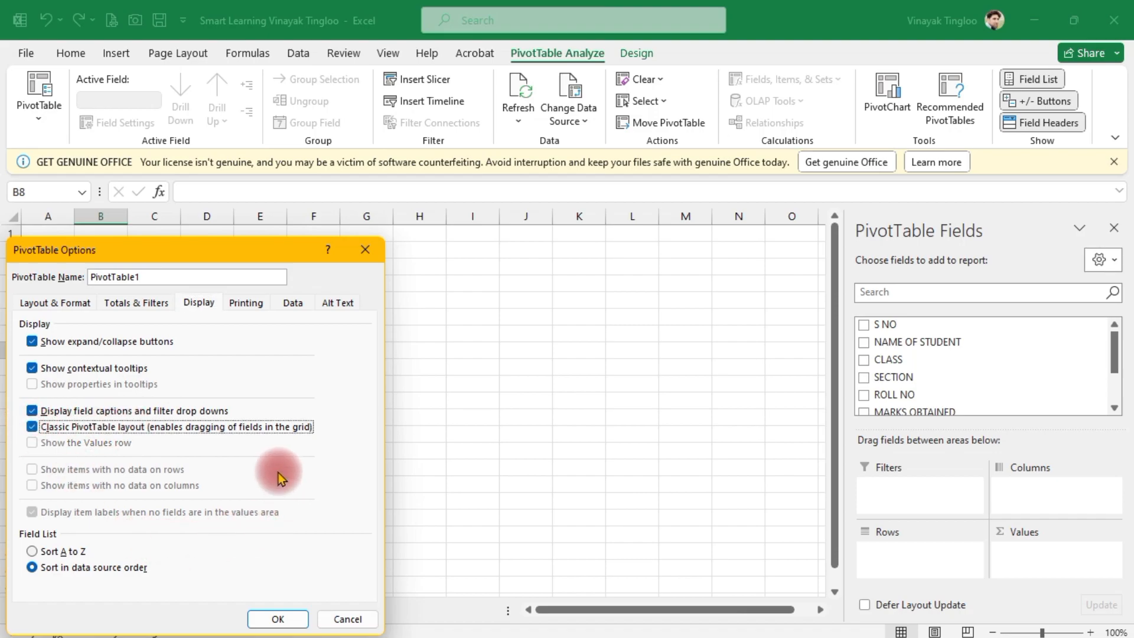
pyautogui.click(278, 619)
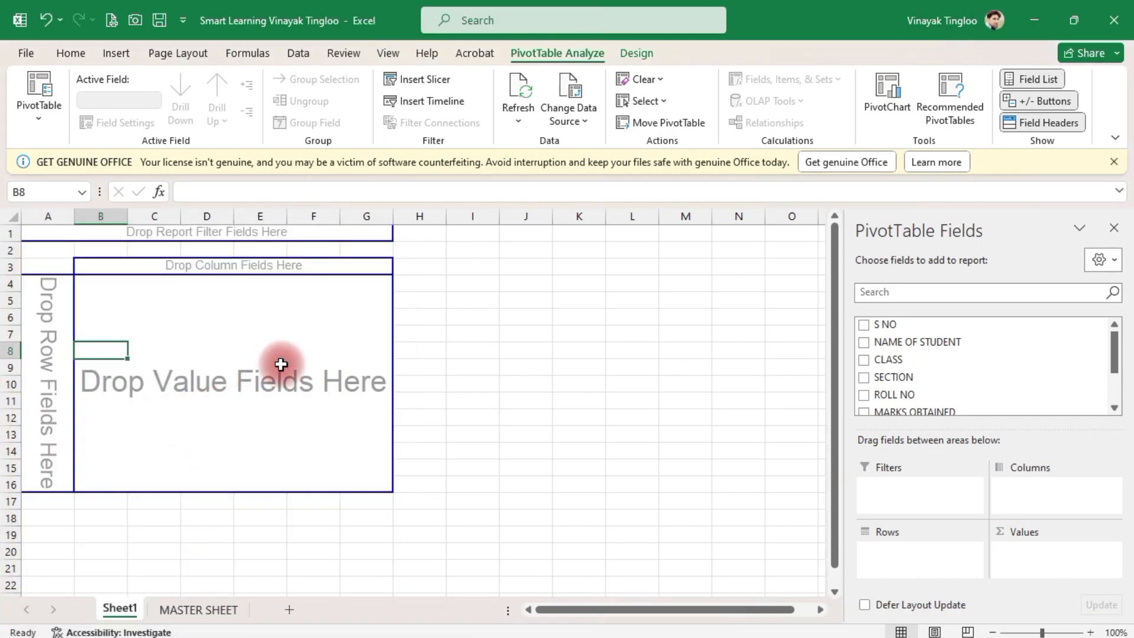
# Step: Turn off pivot subtotals and row and column grand totals, then view MASTER SHEET
pyautogui.click(635, 53)
pyautogui.click(38, 109)
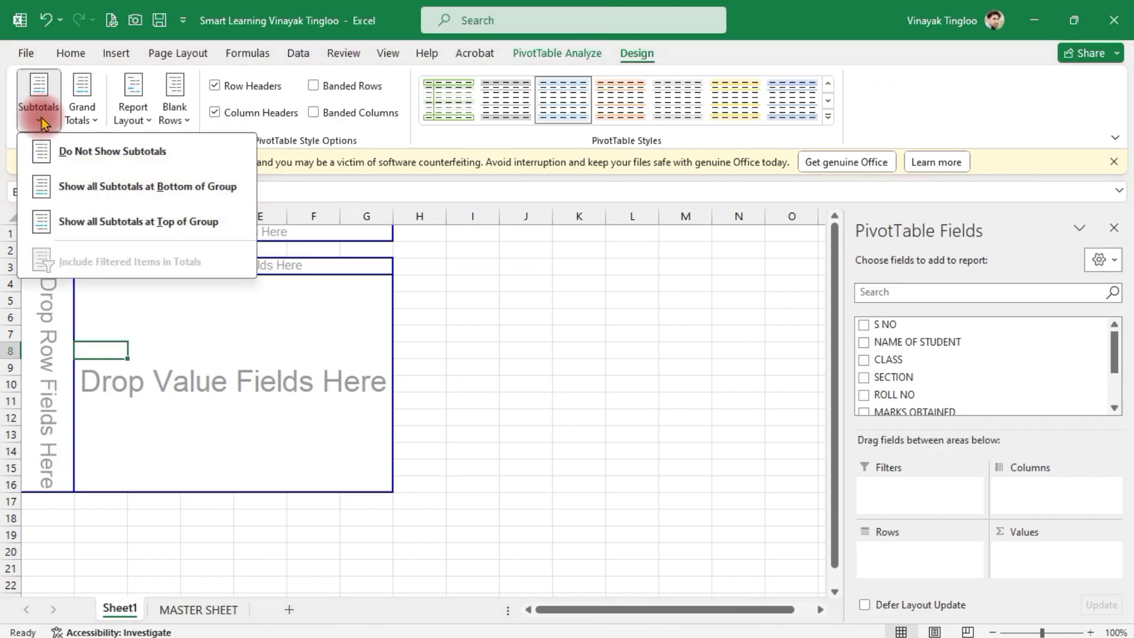
pyautogui.click(89, 153)
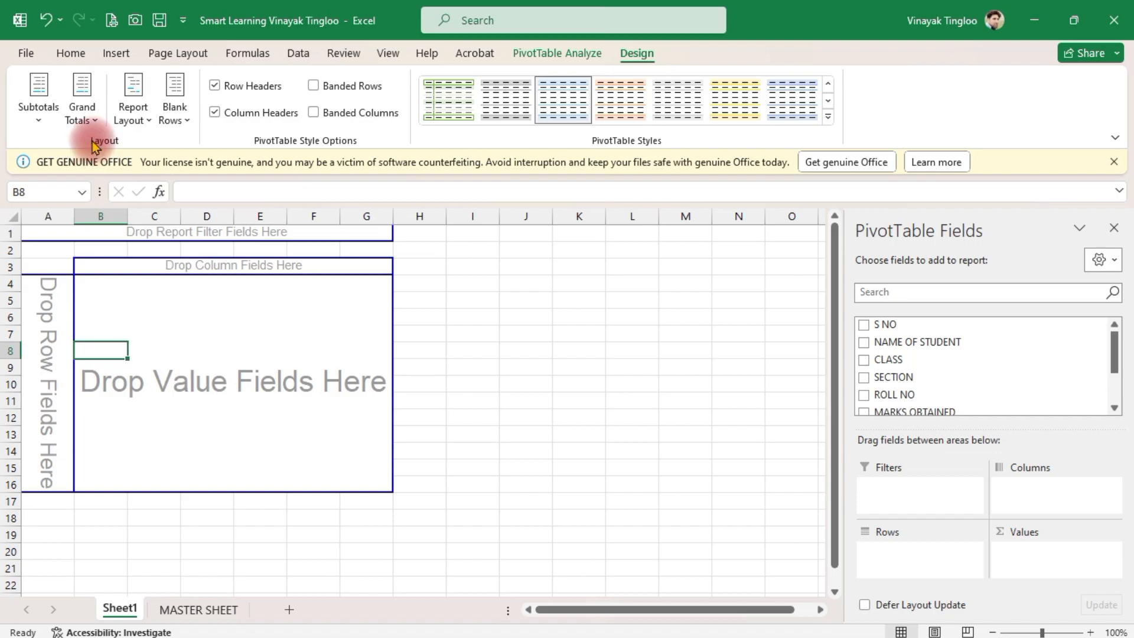
pyautogui.click(81, 113)
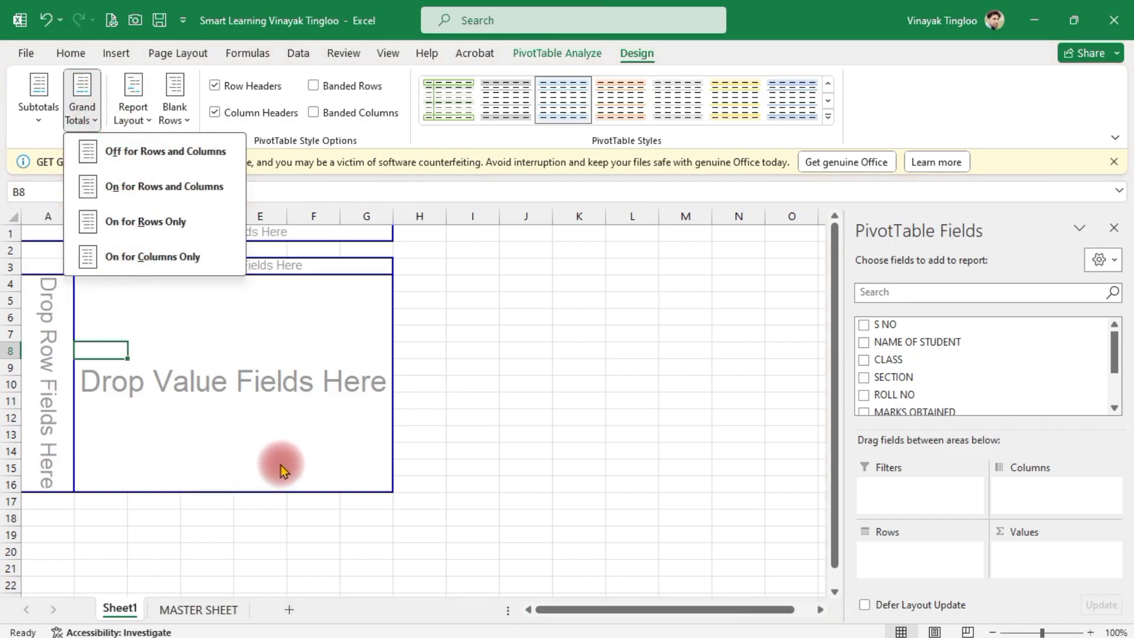
pyautogui.click(203, 155)
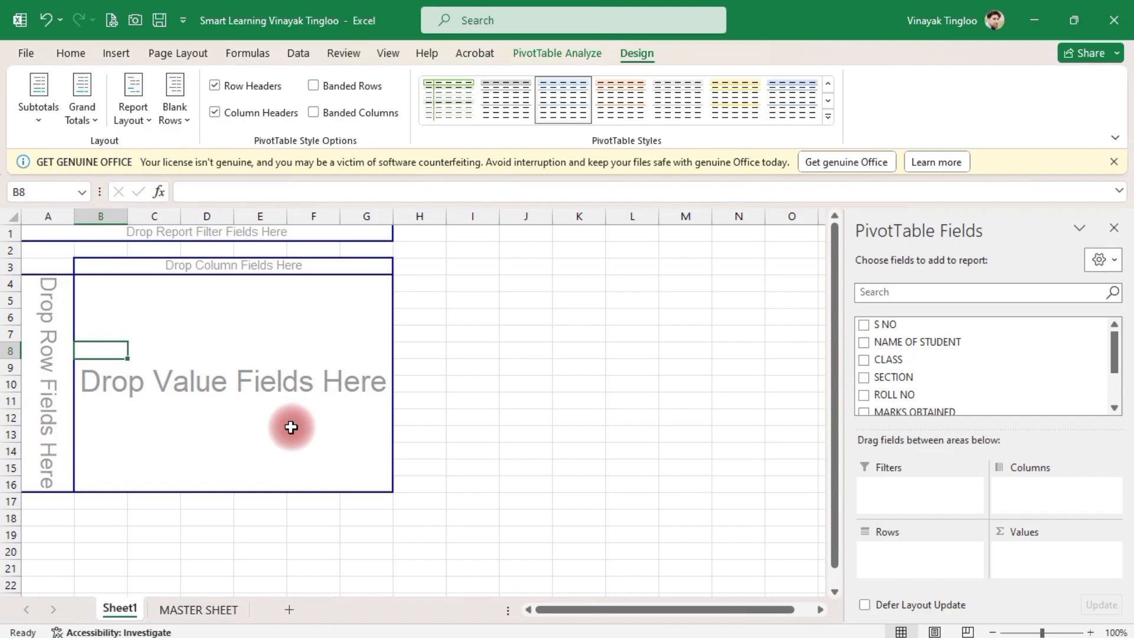
pyautogui.click(201, 609)
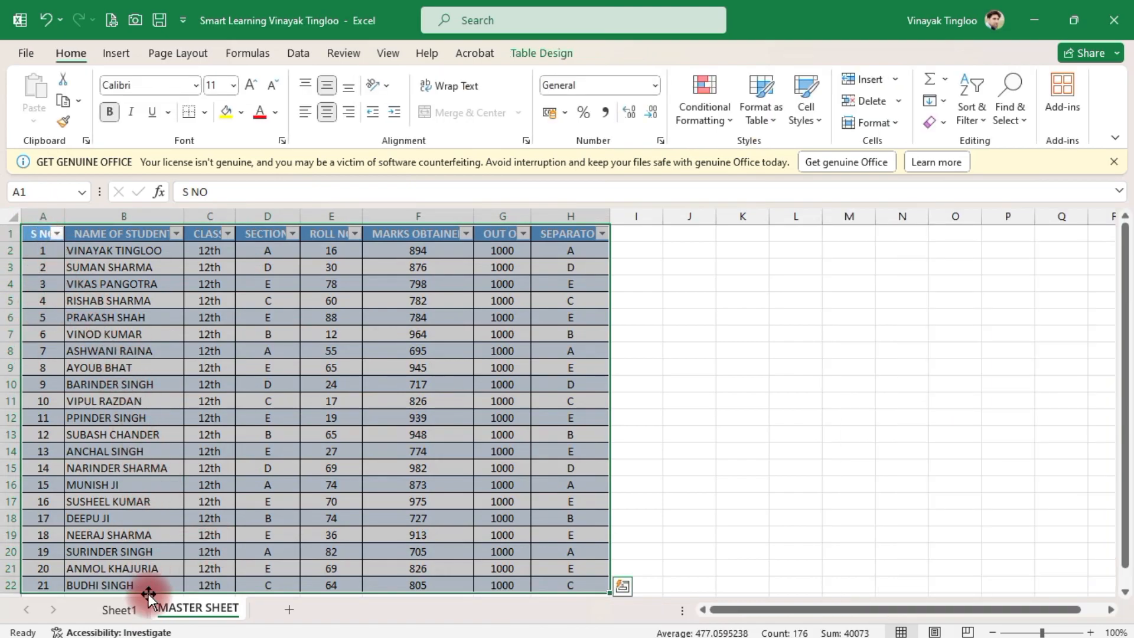
# Step: Add S NO, NAME OF STUDENT, CLASS, SECTION, ROLL NO, MARKS OBTAINED and OUT OF to the pivot
pyautogui.click(121, 609)
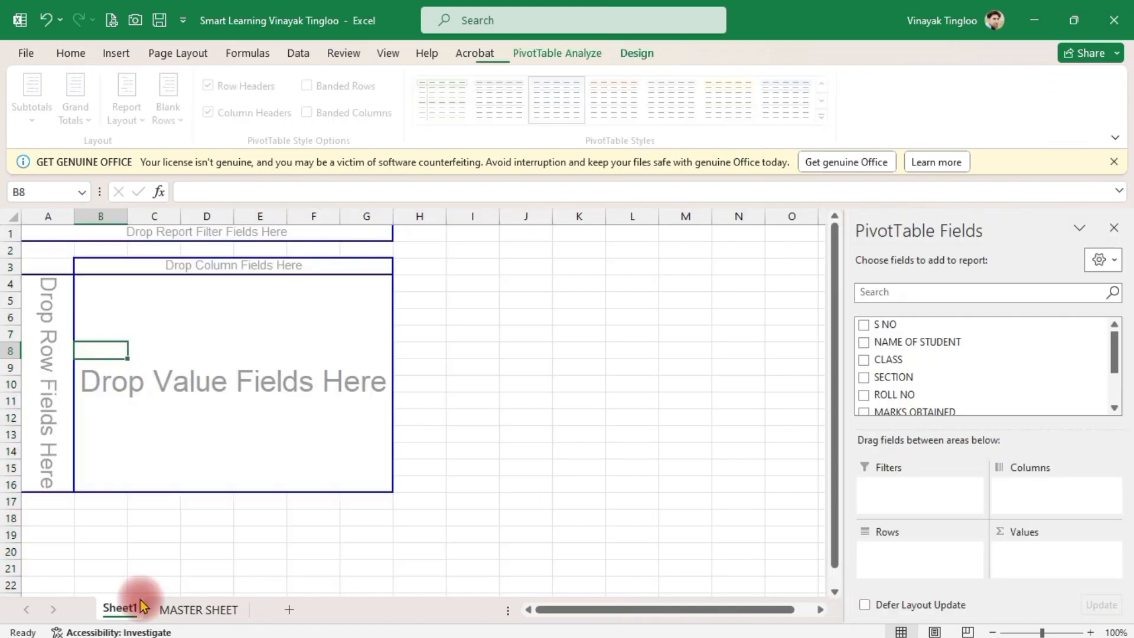
pyautogui.click(864, 326)
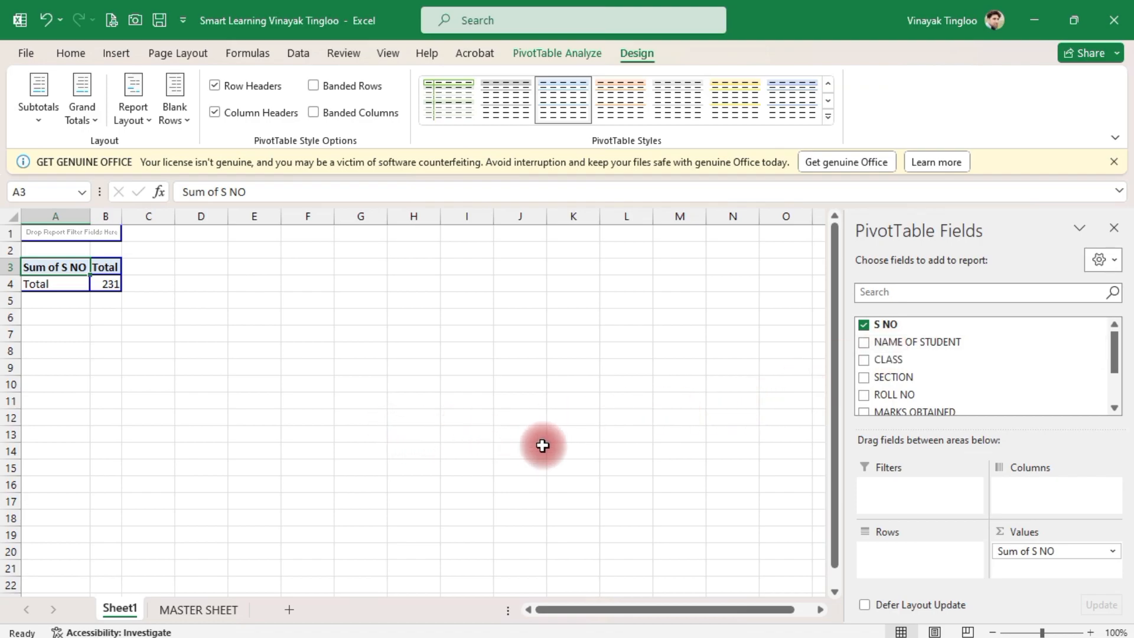
pyautogui.click(863, 342)
pyautogui.click(863, 359)
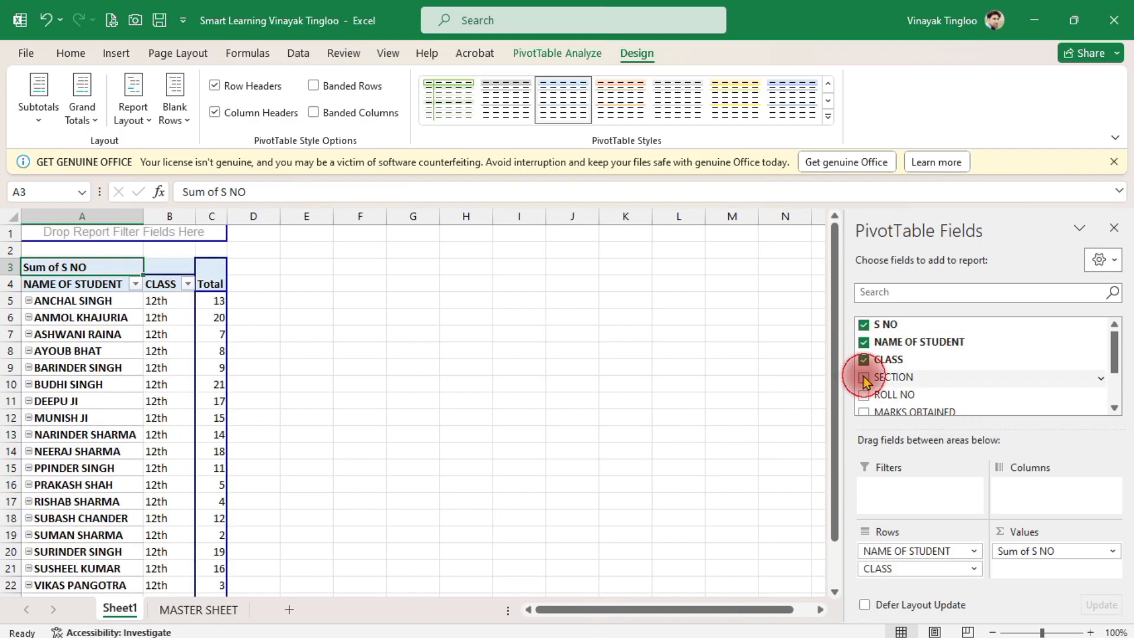
pyautogui.click(863, 378)
pyautogui.click(864, 394)
pyautogui.scroll(-1, 922, 378)
pyautogui.click(863, 372)
pyautogui.click(863, 390)
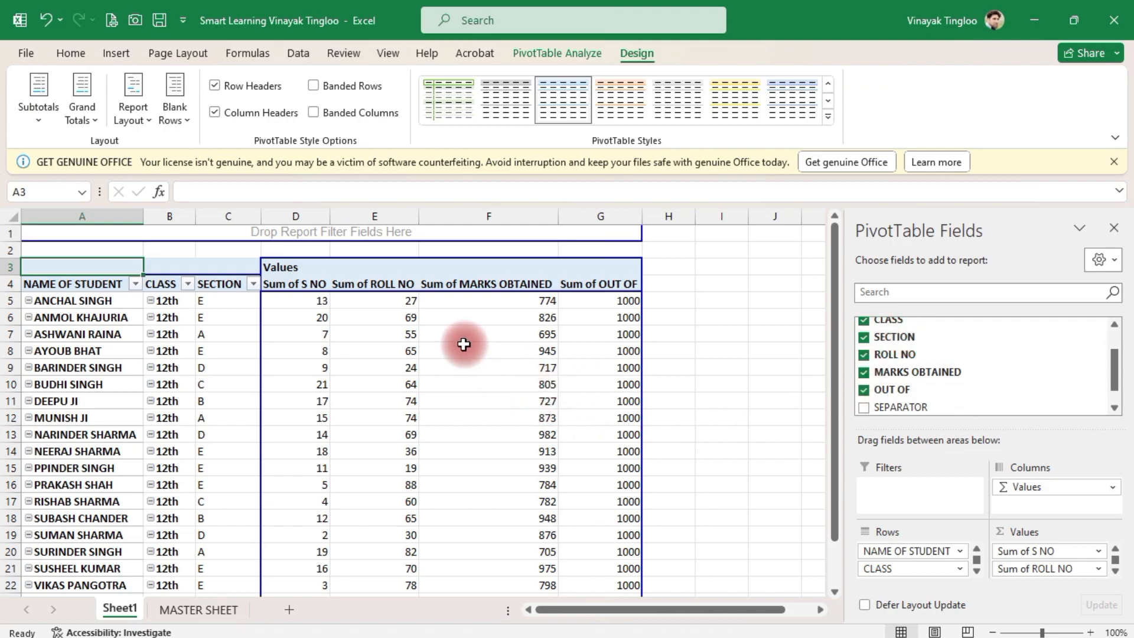
pyautogui.scroll(-3, 464, 344)
pyautogui.scroll(3, 449, 351)
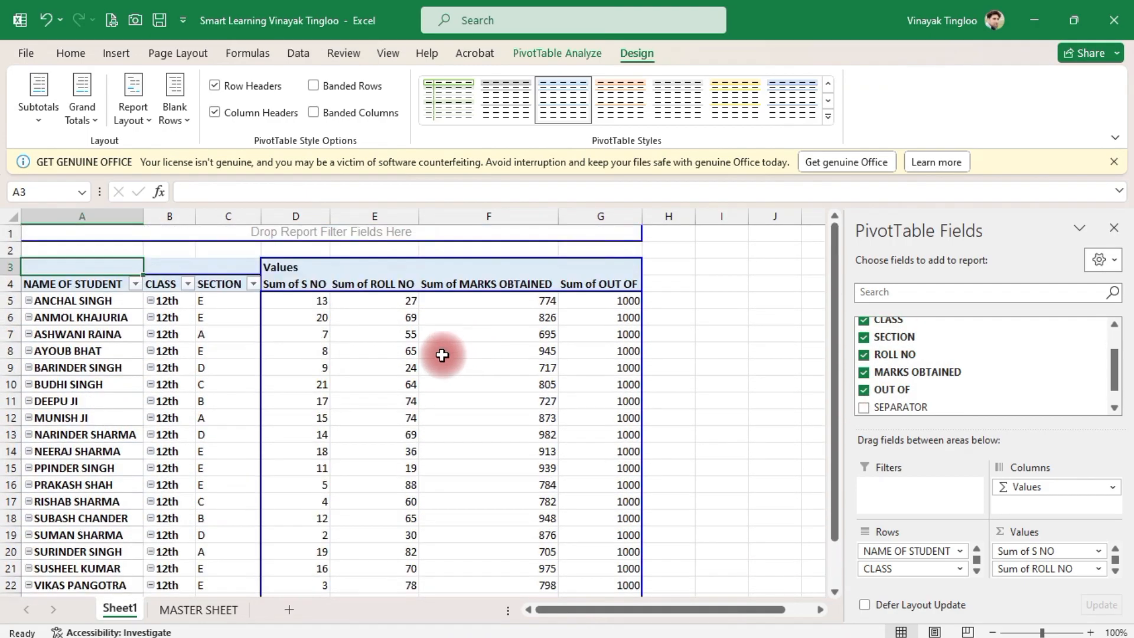
# Step: Add SEPARATOR as the pivot's report filter
pyautogui.moveTo(482, 350)
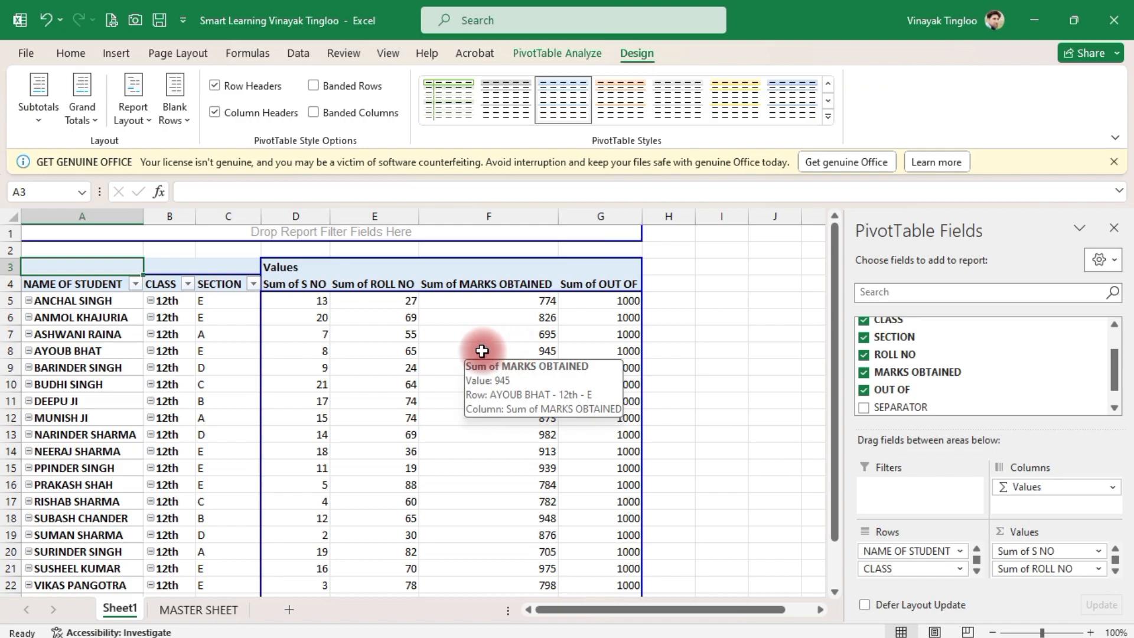
pyautogui.moveTo(887, 409); pyautogui.dragTo(900, 501)
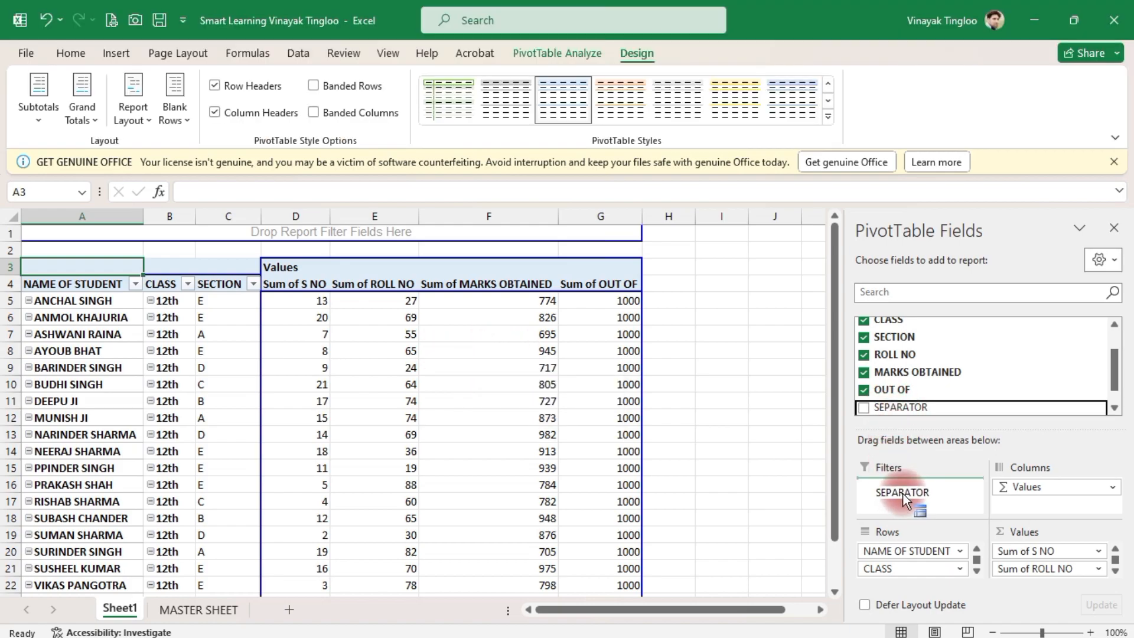
pyautogui.moveTo(902, 494); pyautogui.dragTo(900, 491)
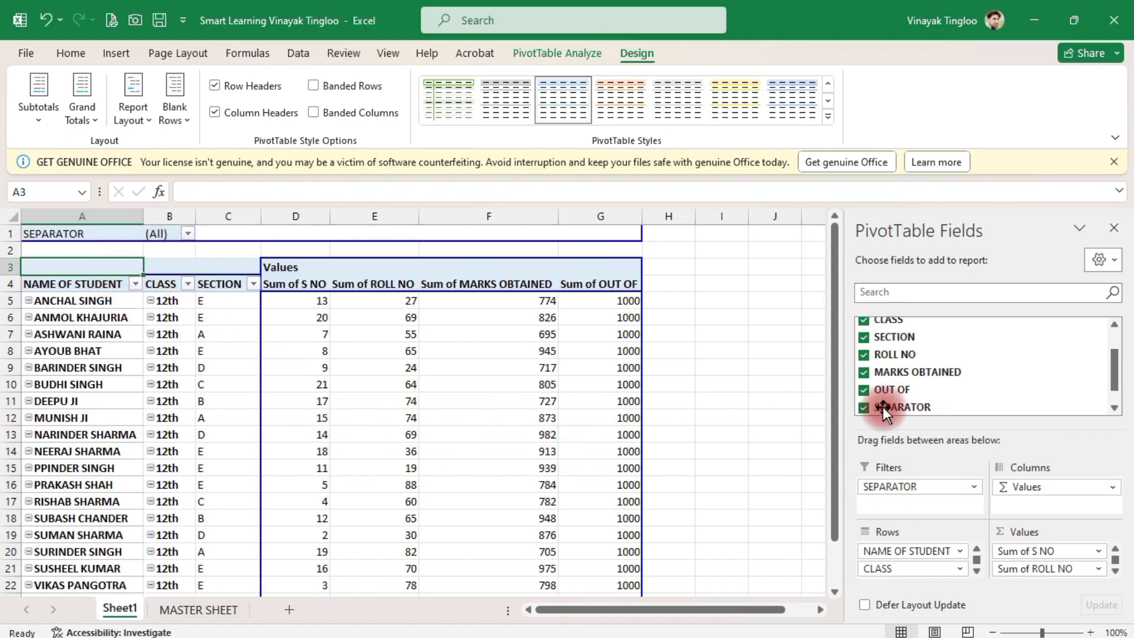
pyautogui.click(1119, 230)
# Step: Filter the pivot to section B, then view MASTER SHEET
pyautogui.click(188, 233)
pyautogui.click(232, 289)
pyautogui.click(187, 232)
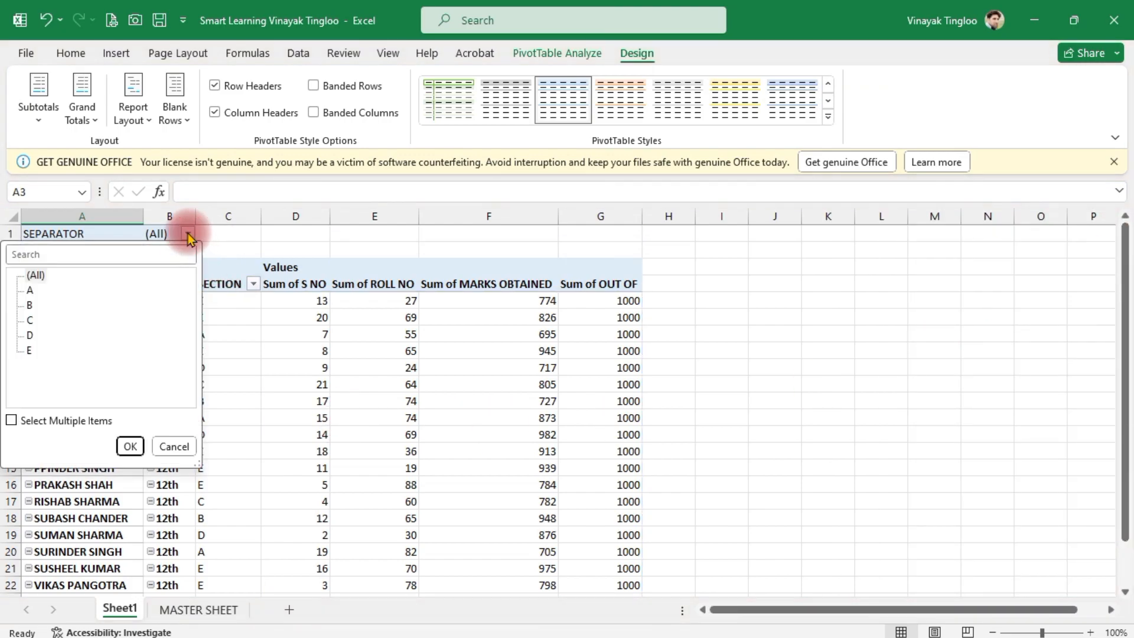
pyautogui.click(29, 303)
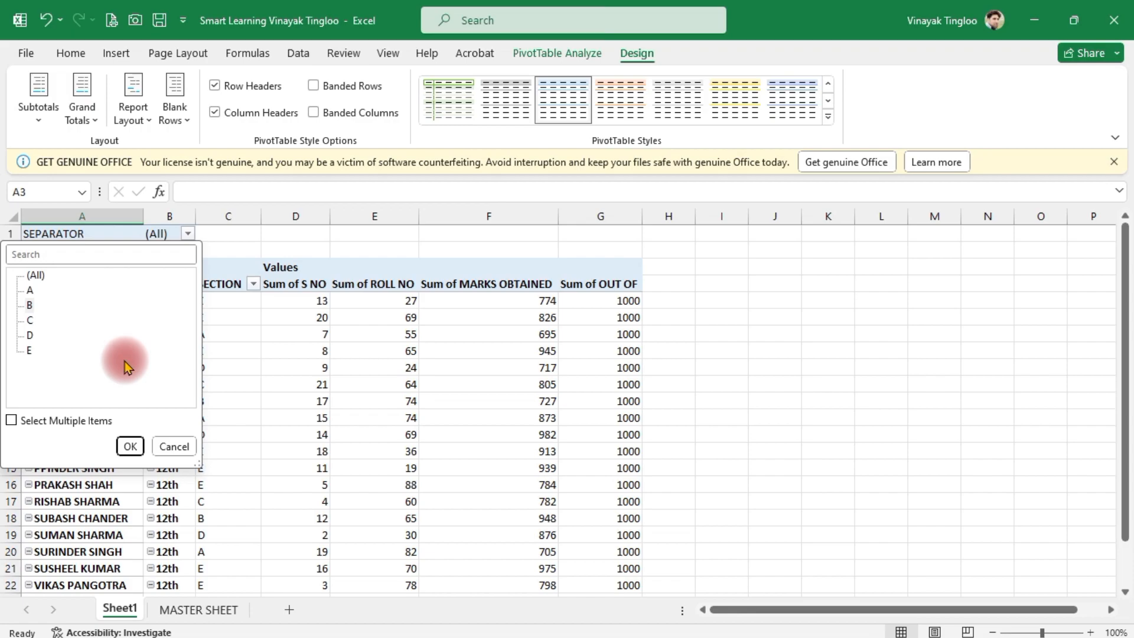
pyautogui.click(130, 446)
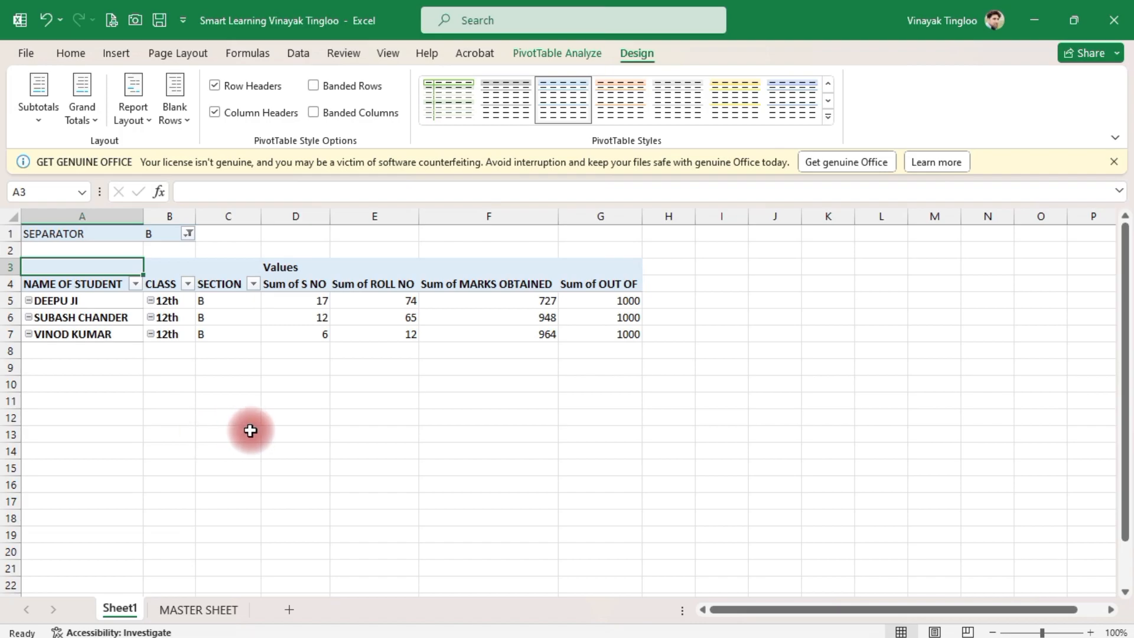
pyautogui.click(205, 617)
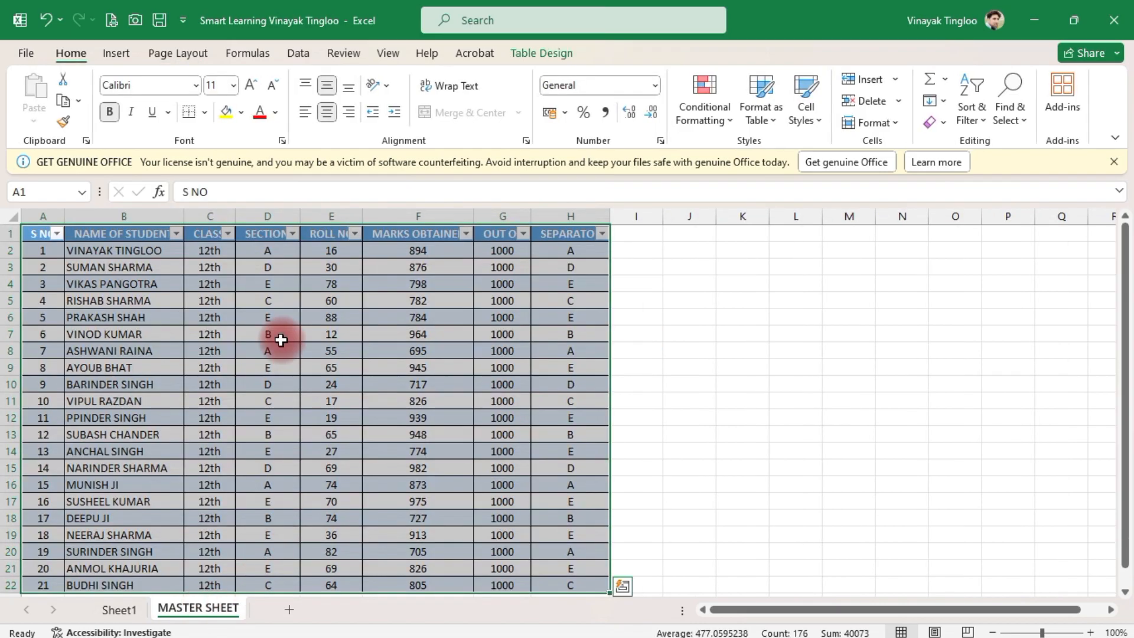
# Step: Filter the master table's SECTION column to B, then remove the table filtering
pyautogui.click(292, 234)
pyautogui.click(146, 454)
pyautogui.click(127, 482)
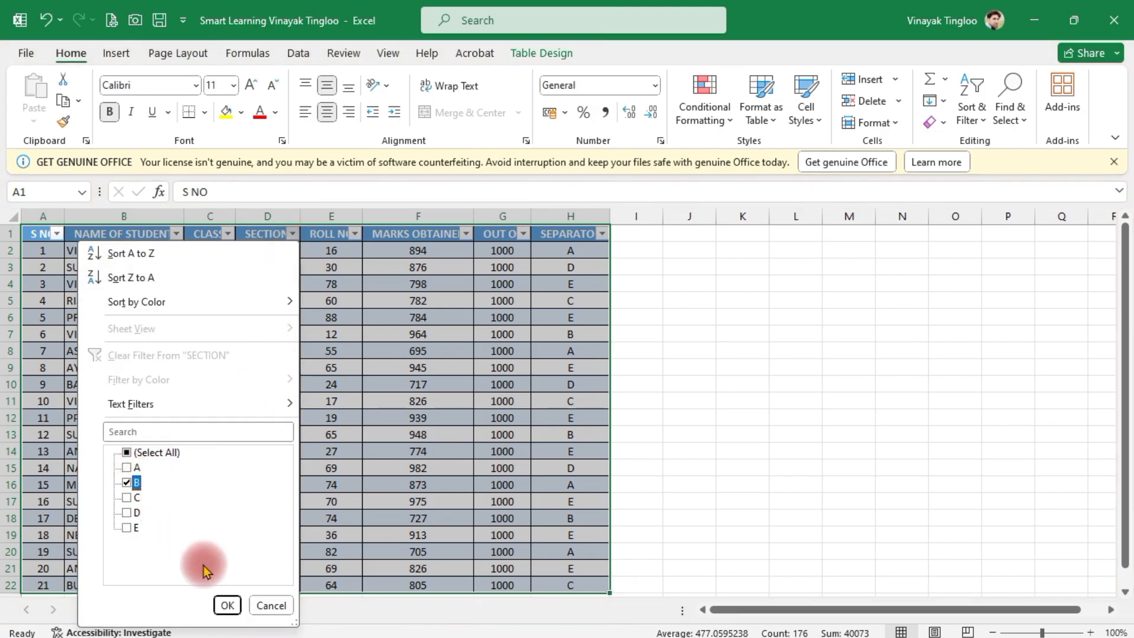
pyautogui.click(227, 606)
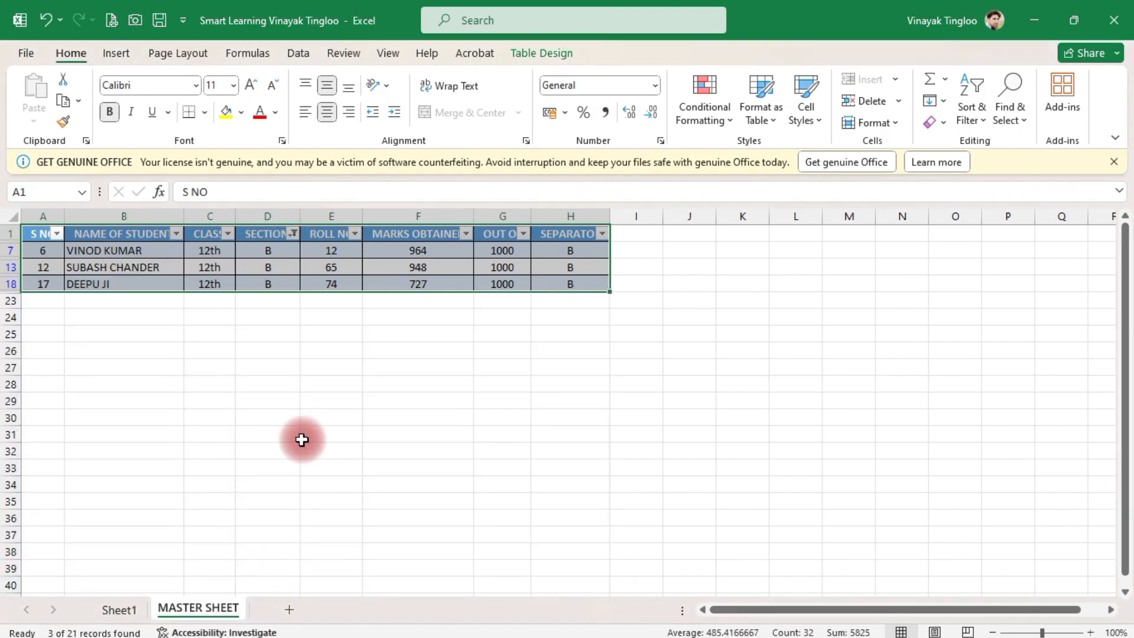
pyautogui.click(205, 237)
pyautogui.hotkey('ctrl', 'shift', 'l')
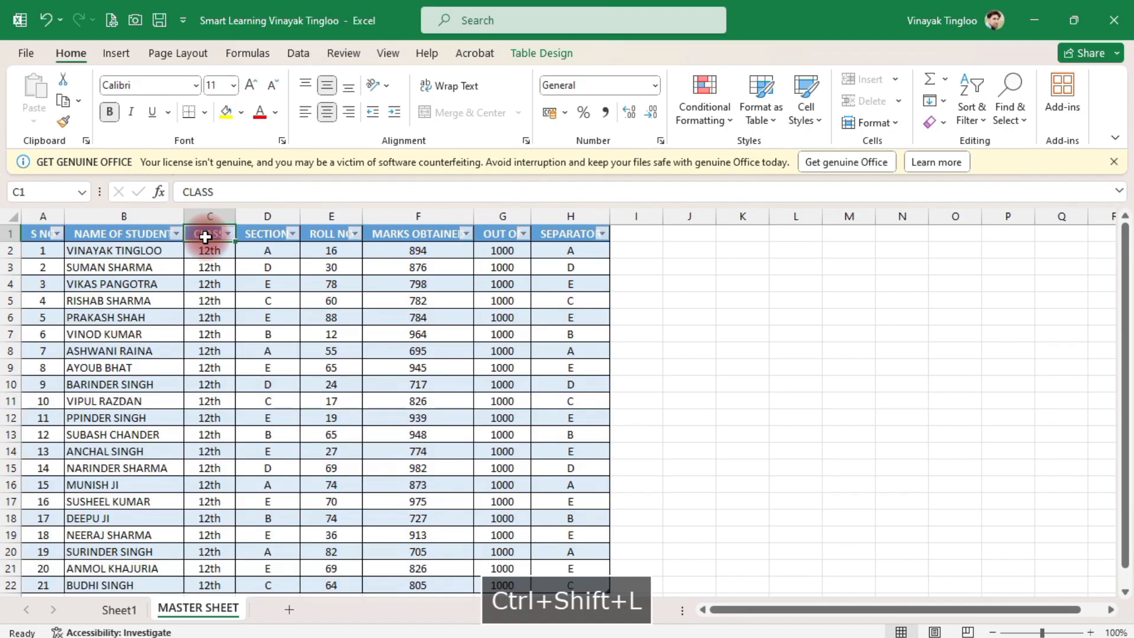
# Step: Reset the Sheet1 pivot's SEPARATOR filter to (All)
pyautogui.click(110, 611)
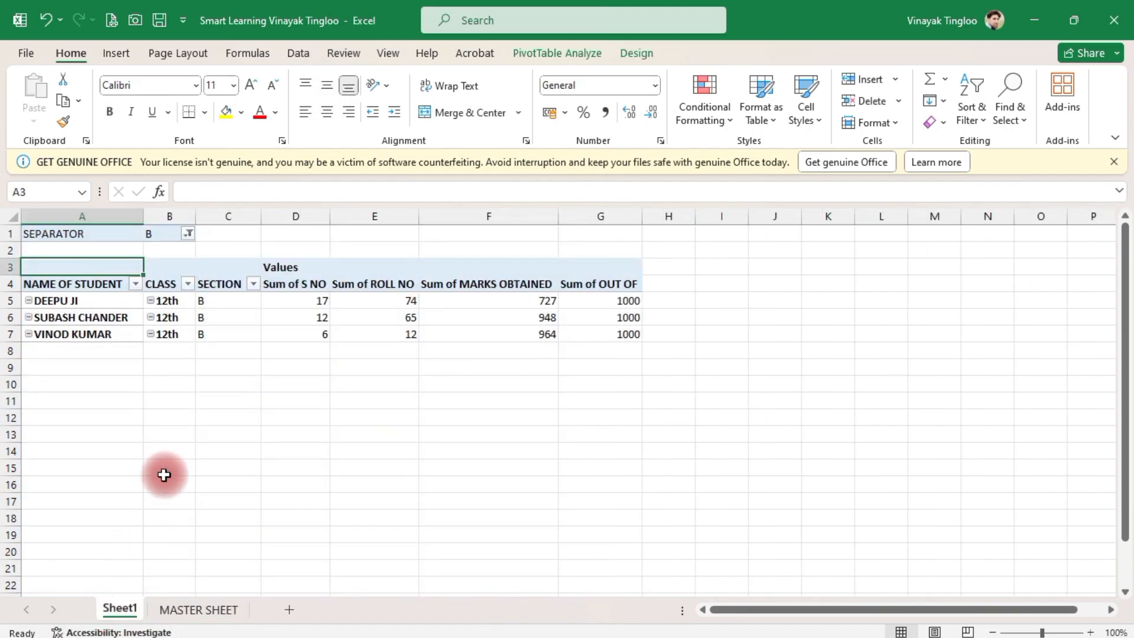
pyautogui.click(187, 233)
pyautogui.click(36, 275)
pyautogui.click(115, 445)
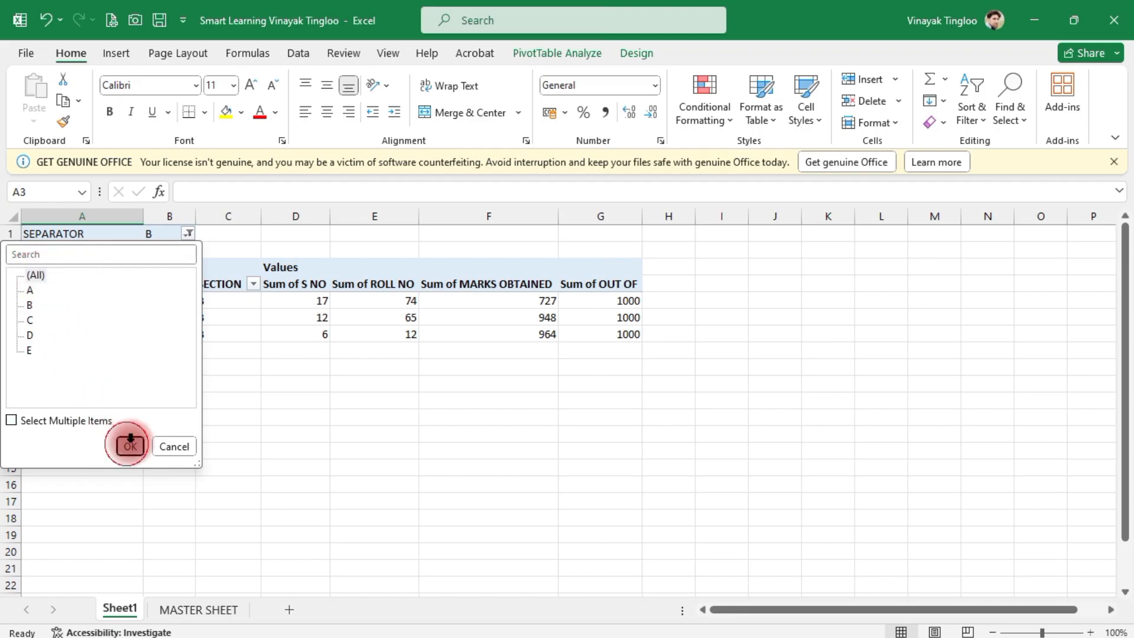
pyautogui.click(549, 56)
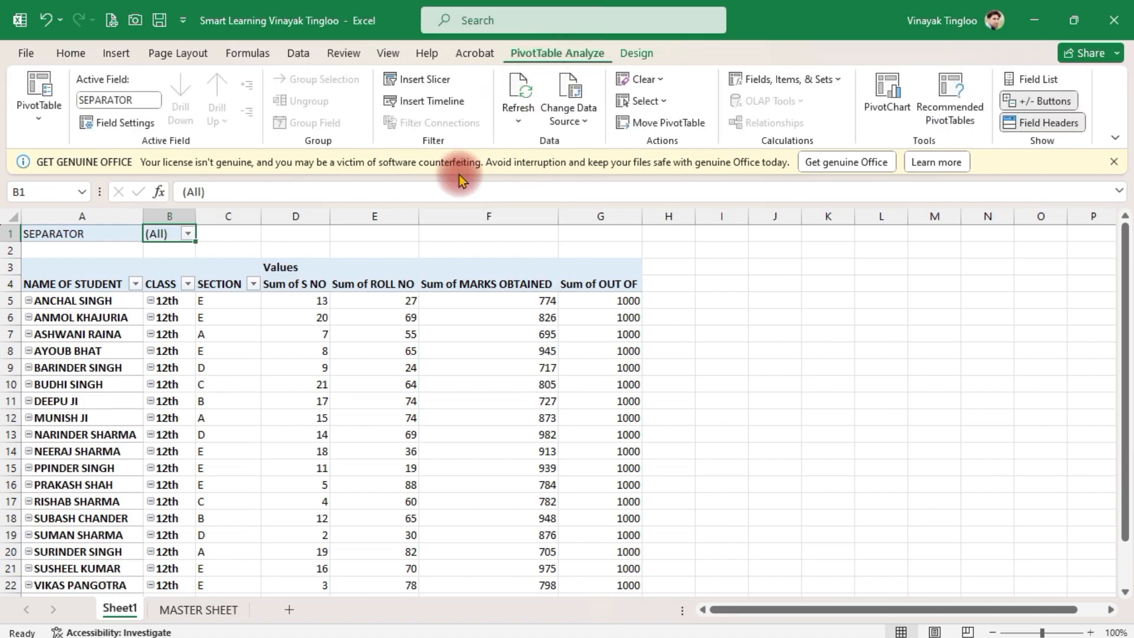
# Step: Run Show Report Filter Pages on SEPARATOR to create sheets A through E
pyautogui.click(37, 122)
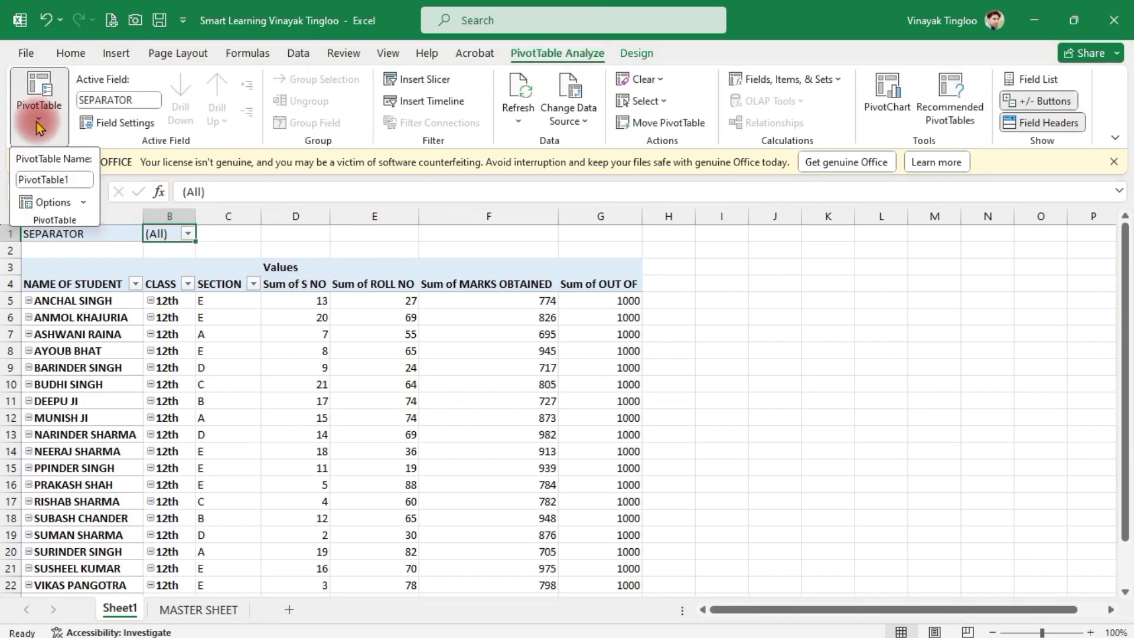
pyautogui.click(85, 204)
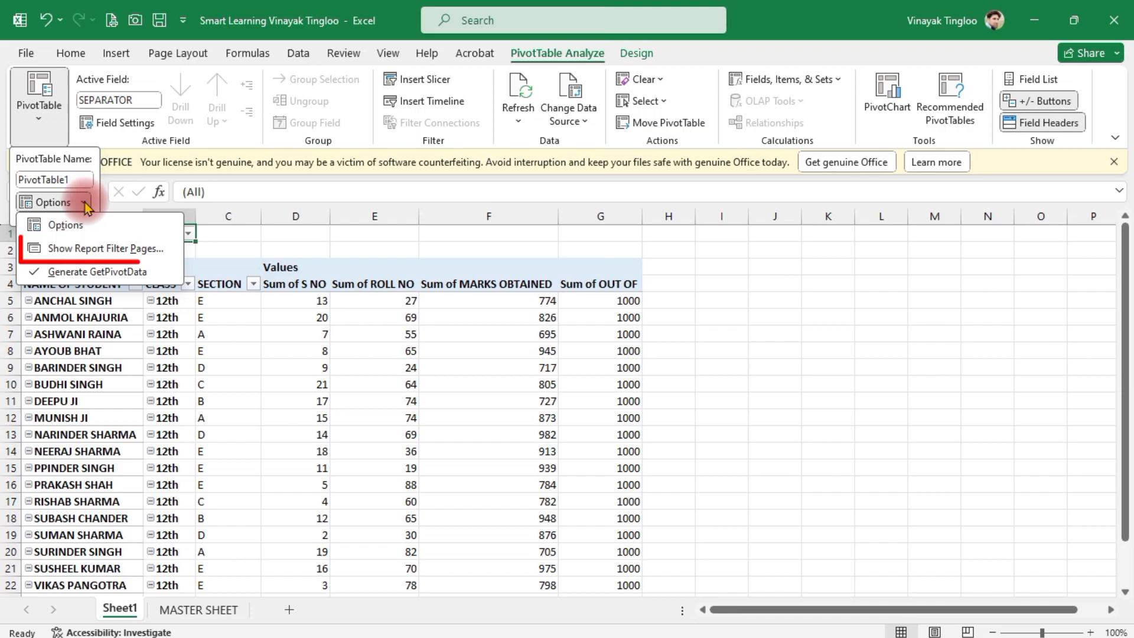
pyautogui.click(106, 251)
pyautogui.click(538, 268)
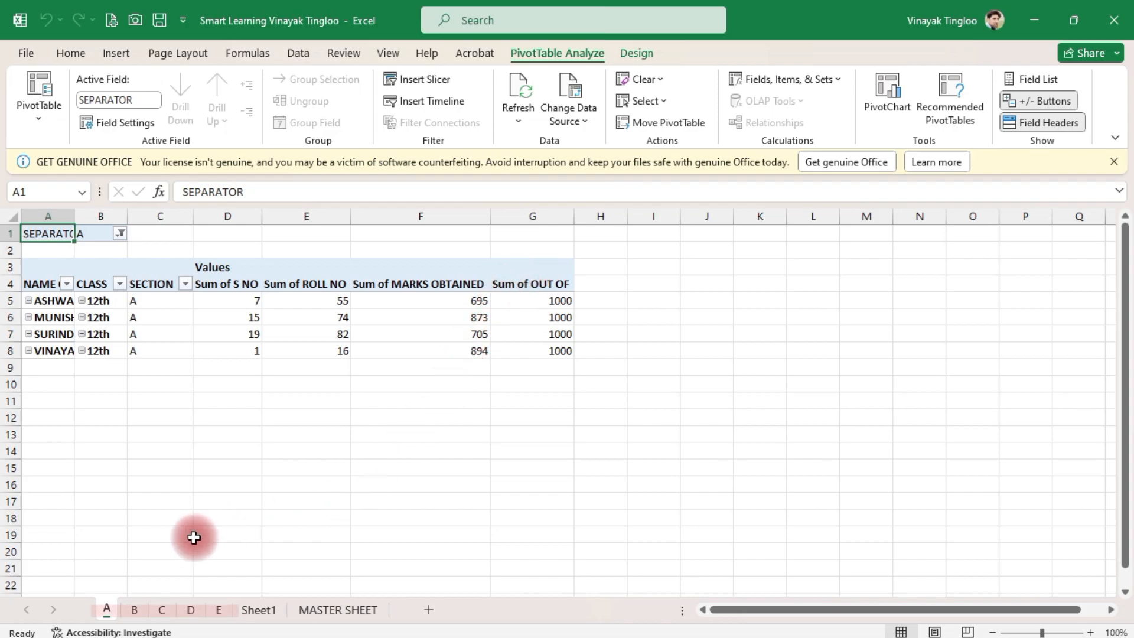
# Step: Check the section pivots on sheets B, C, D and E in turn
pyautogui.click(134, 610)
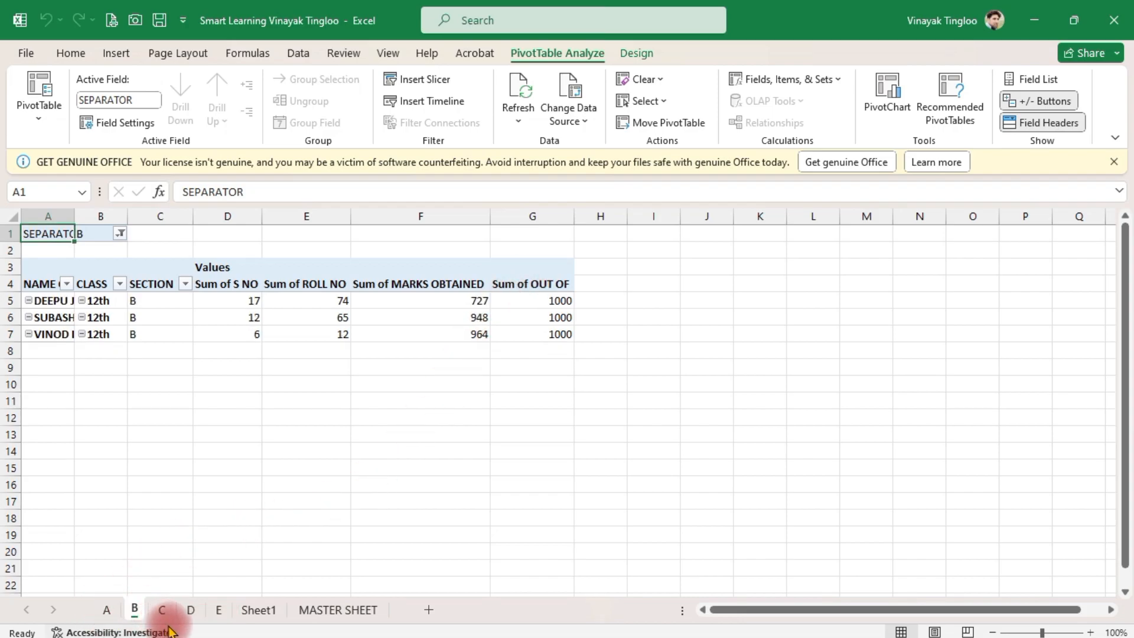
pyautogui.click(162, 610)
pyautogui.click(189, 609)
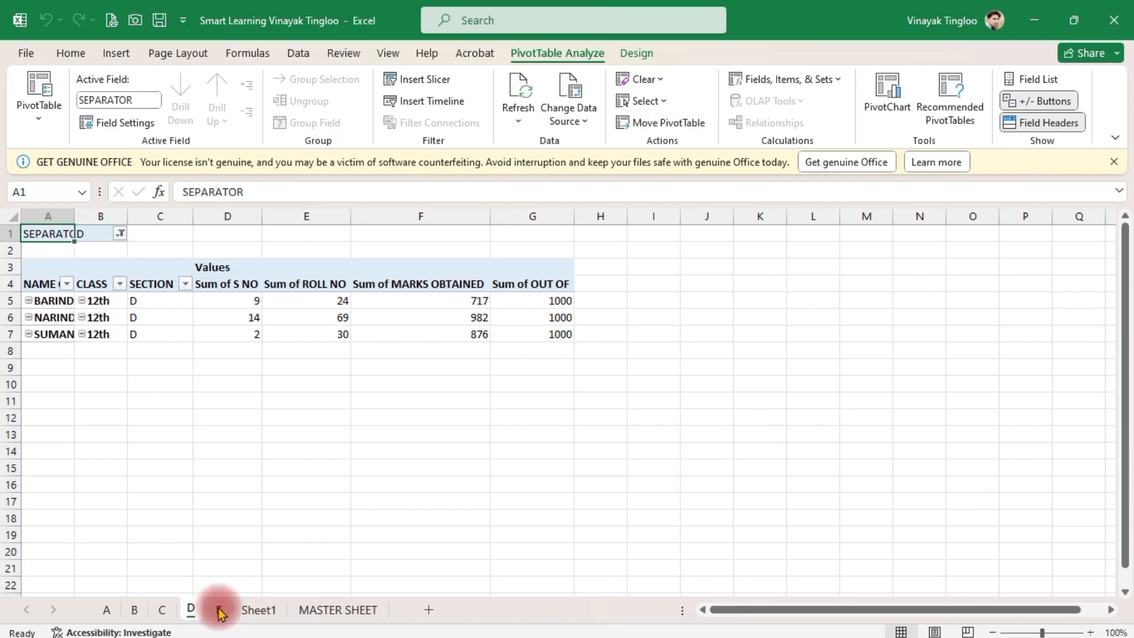
pyautogui.click(218, 610)
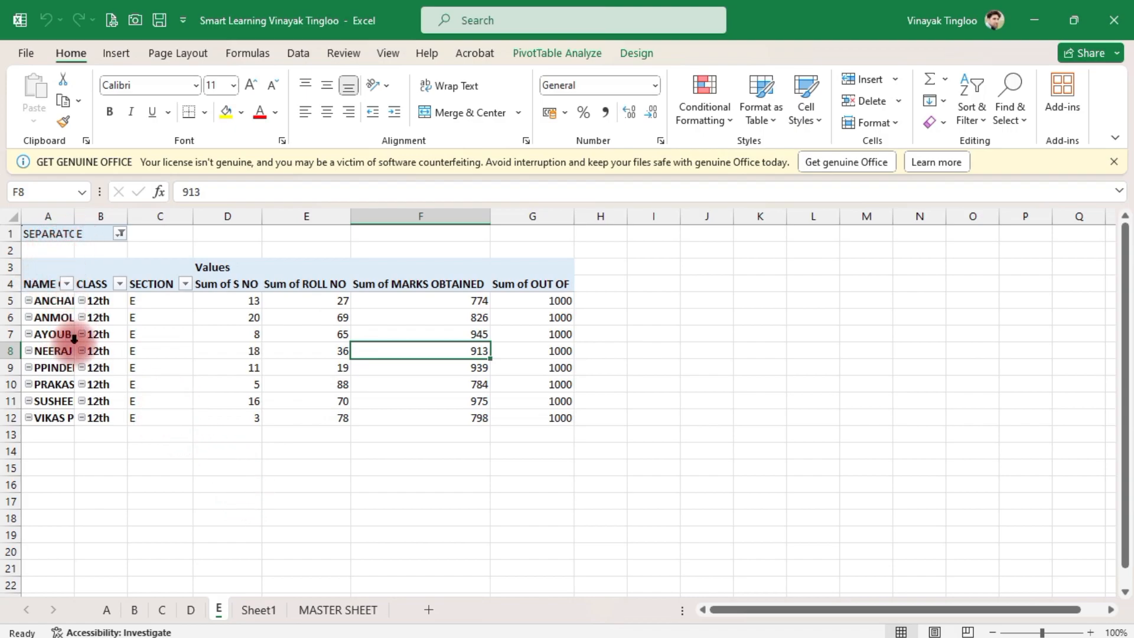
# Step: Hide sheet E's report-filter rows 1–2, then return to sheet A
pyautogui.click(6, 237)
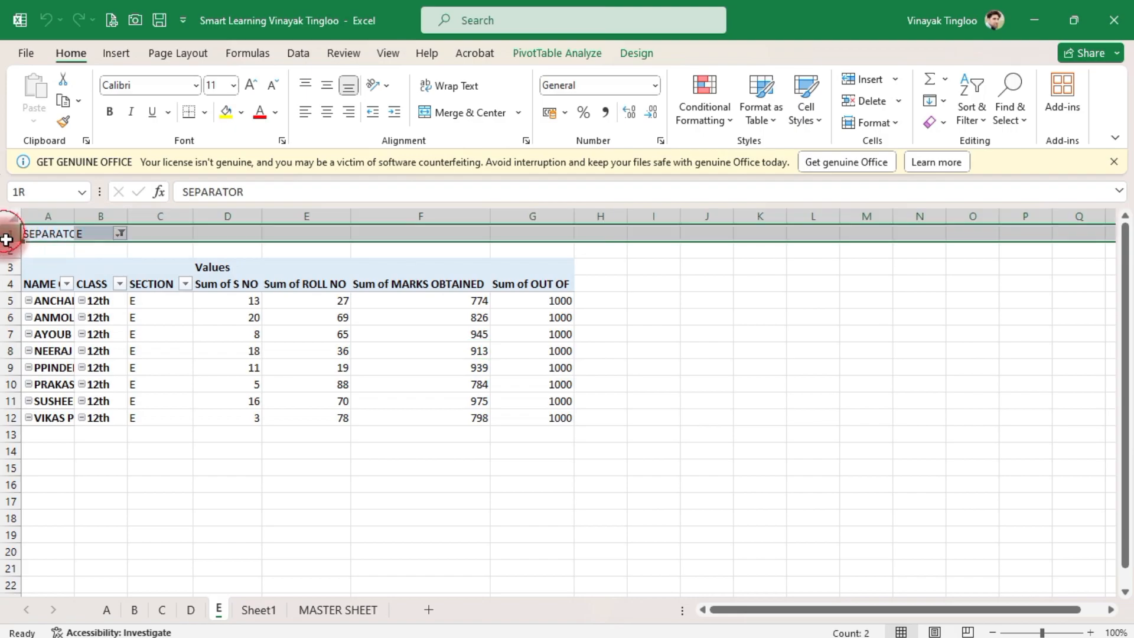
pyautogui.moveTo(6, 236); pyautogui.dragTo(10, 249)
pyautogui.rightClick(12, 233)
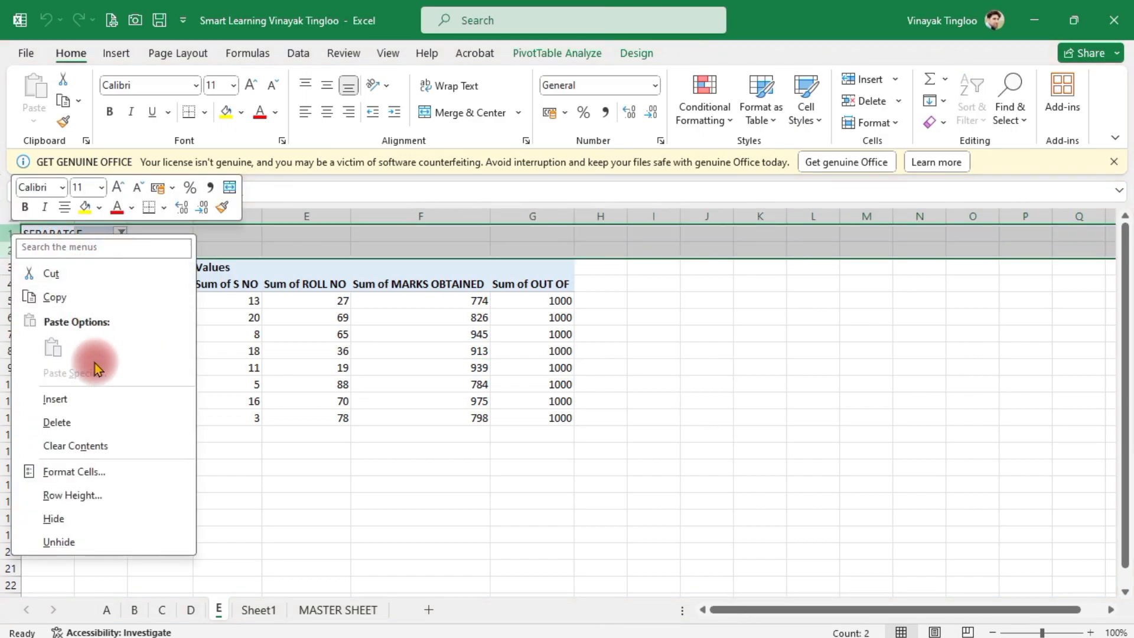
pyautogui.click(80, 522)
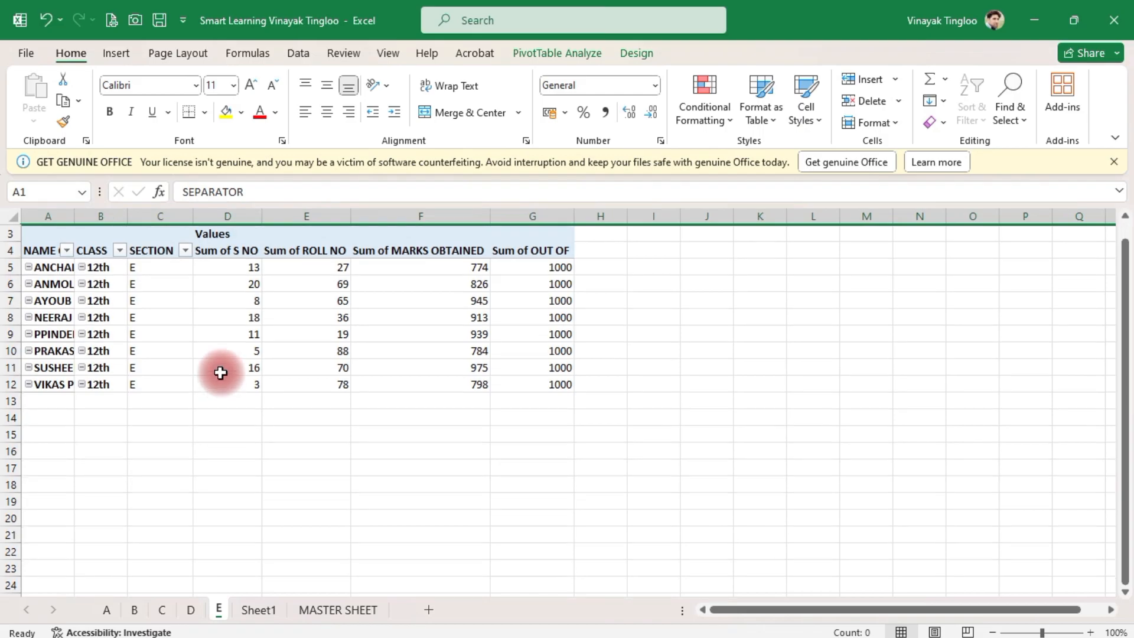
pyautogui.click(222, 372)
pyautogui.click(107, 611)
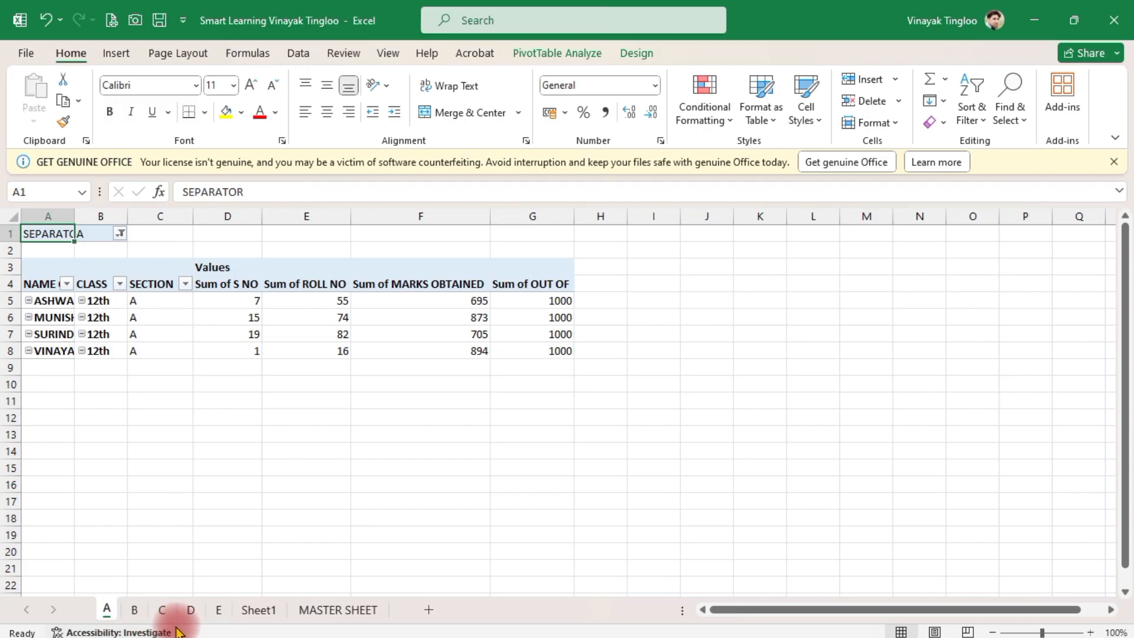
# Step: Group sheets A–E and look over sheets B and C before returning to A
pyautogui.keyDown('shift'); pyautogui.click(217, 609); pyautogui.keyUp('shift')
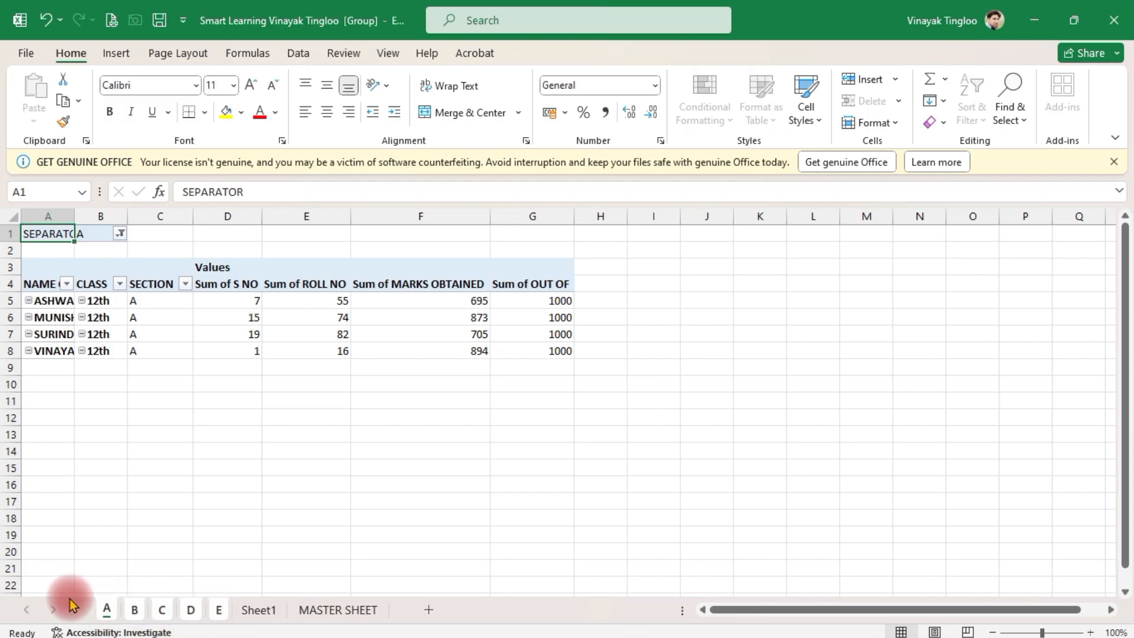
pyautogui.click(174, 499)
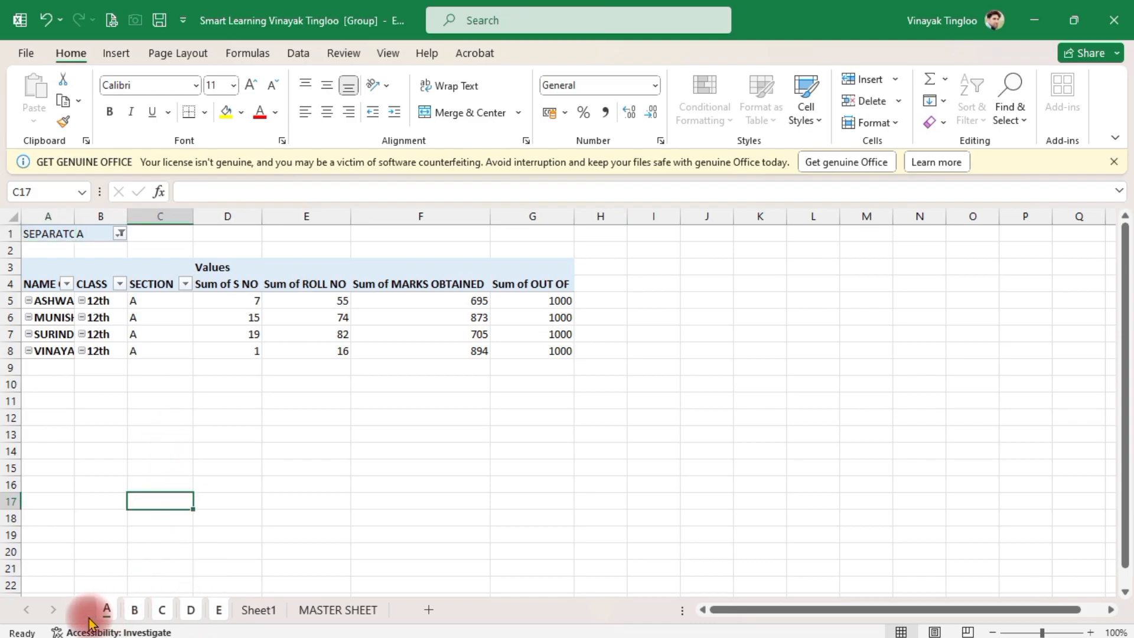
pyautogui.click(339, 502)
pyautogui.click(134, 609)
pyautogui.click(162, 610)
pyautogui.click(112, 518)
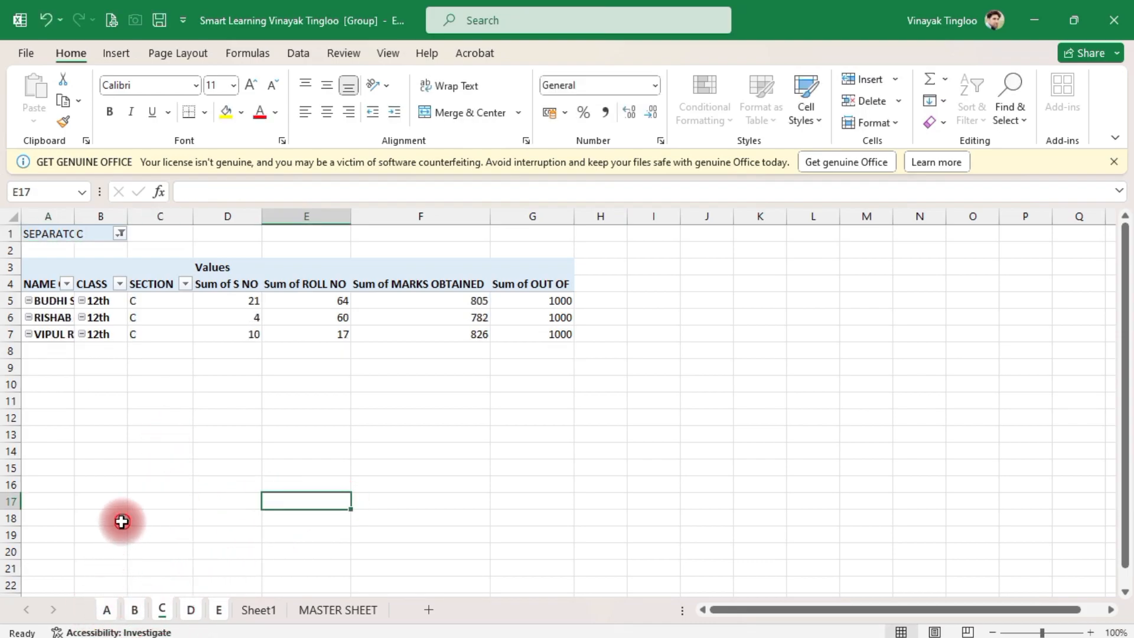
pyautogui.click(107, 611)
# Step: Remove sheets B–E from the group, then regroup section sheets A through E
pyautogui.keyDown('ctrl'); pyautogui.click(133, 612); pyautogui.keyUp('ctrl')
pyautogui.keyDown('ctrl'); pyautogui.click(163, 610); pyautogui.keyUp('ctrl')
pyautogui.keyDown('ctrl'); pyautogui.click(190, 611); pyautogui.keyUp('ctrl')
pyautogui.keyDown('ctrl'); pyautogui.click(217, 611); pyautogui.keyUp('ctrl')
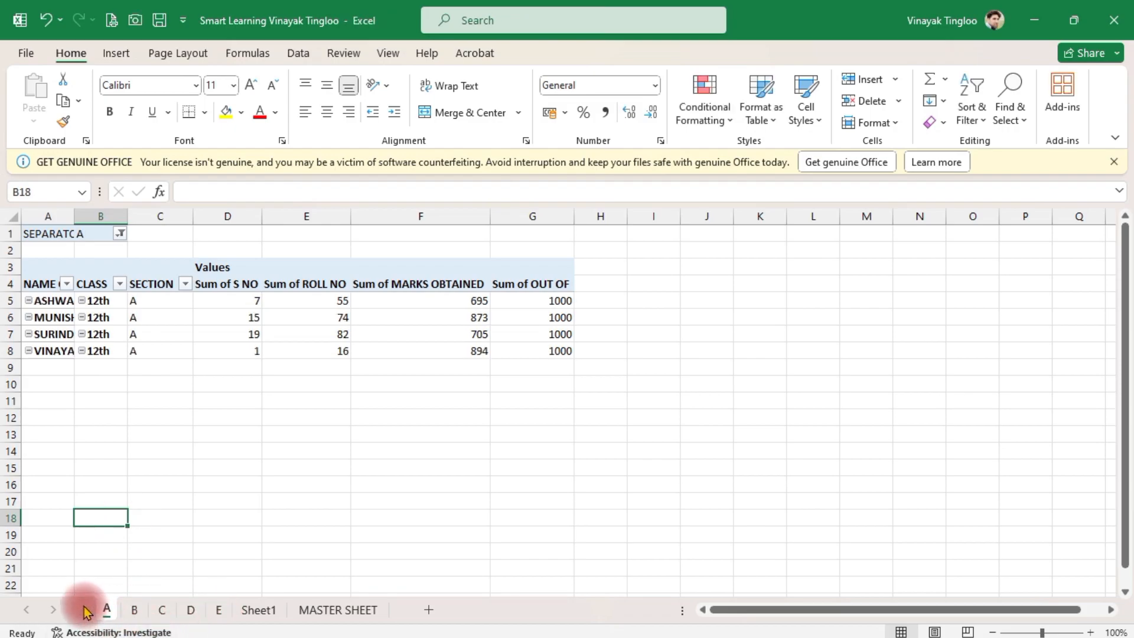
pyautogui.click(201, 537)
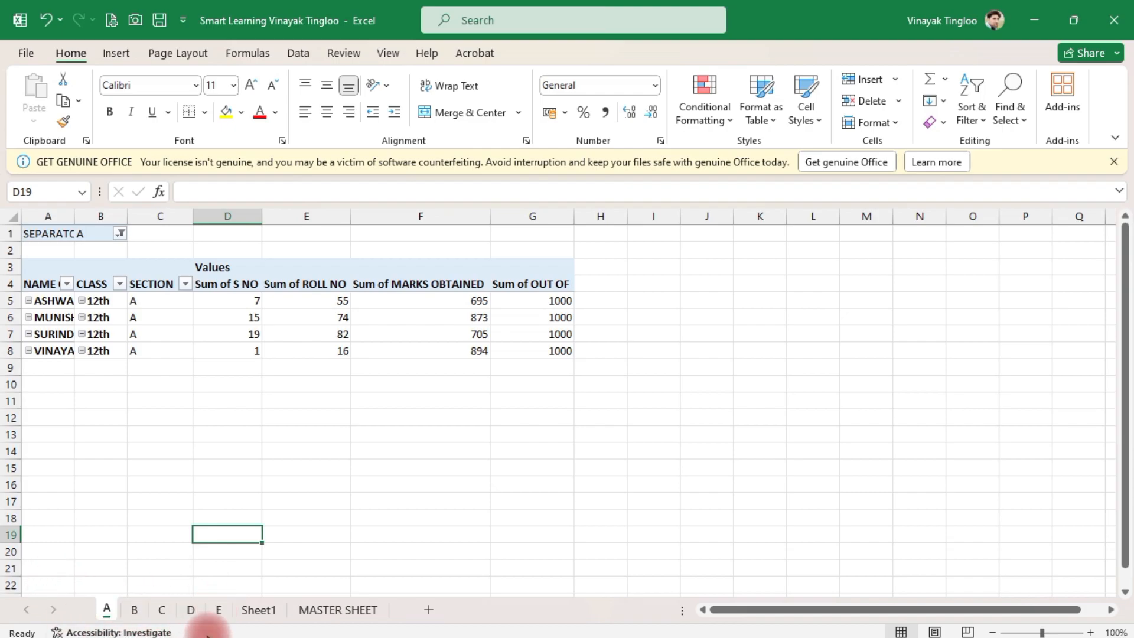
pyautogui.keyDown('shift'); pyautogui.click(219, 612); pyautogui.keyUp('shift')
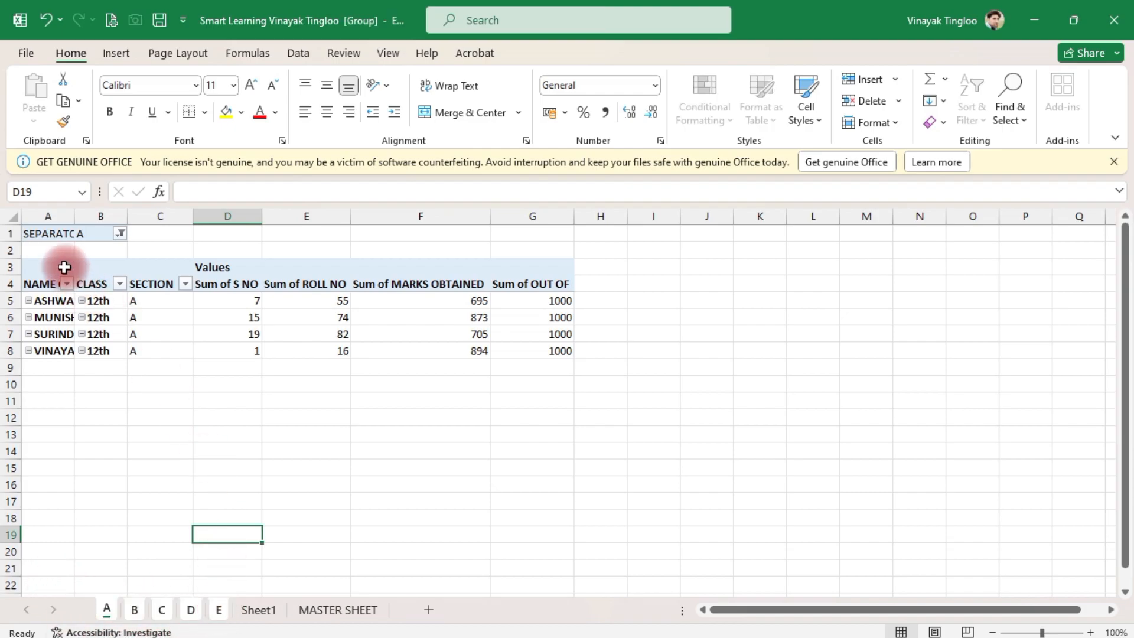
# Step: Hide the report filter rows 1–2 on the grouped sheets
pyautogui.moveTo(11, 232); pyautogui.dragTo(12, 244)
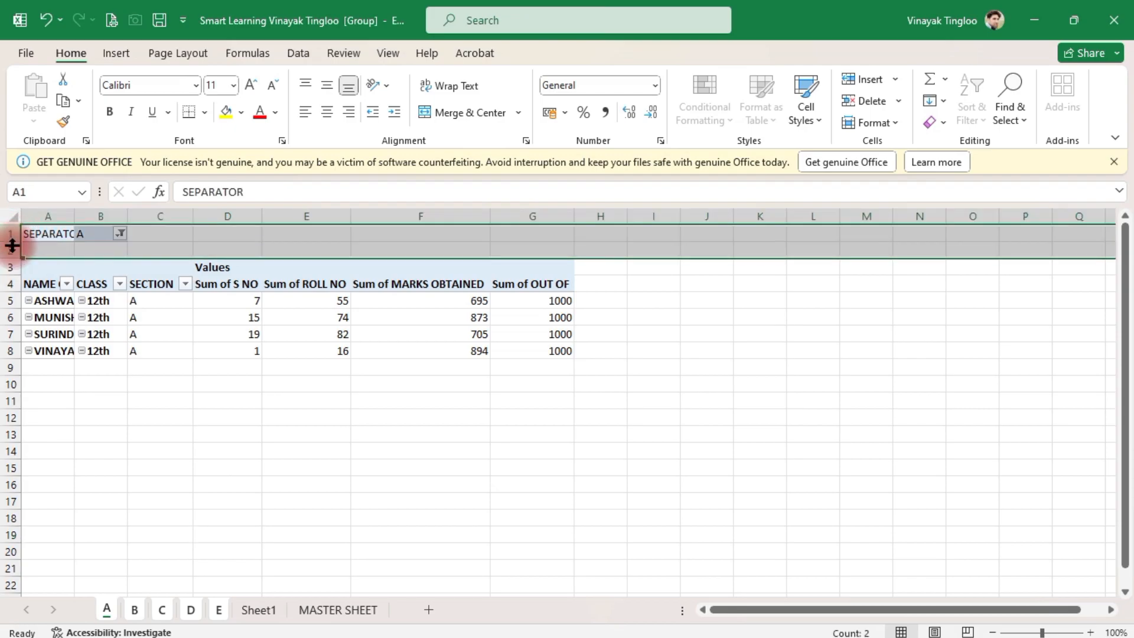
pyautogui.rightClick(12, 252)
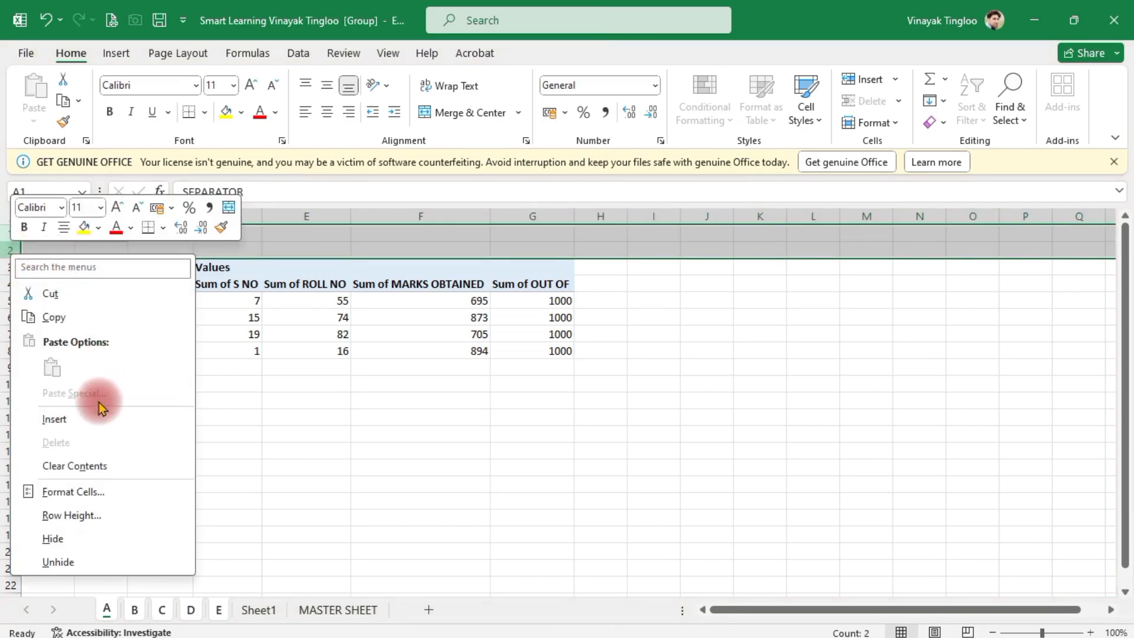
pyautogui.click(53, 538)
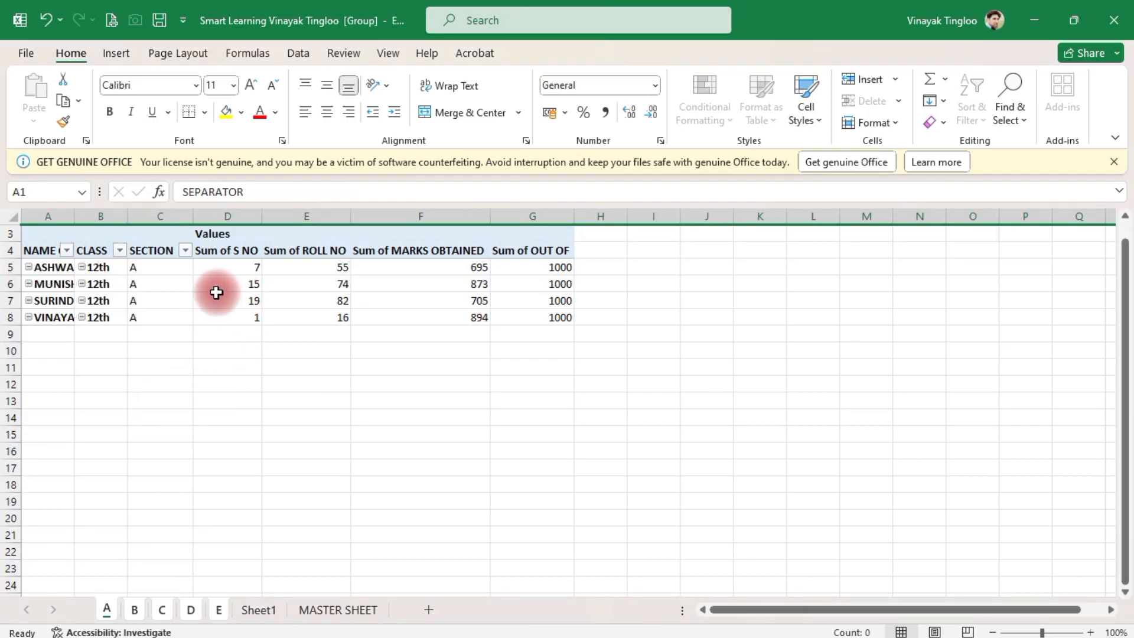
# Step: Apply All Borders to the pivot range A3:G8
pyautogui.click(49, 231)
pyautogui.moveTo(49, 231); pyautogui.dragTo(552, 321)
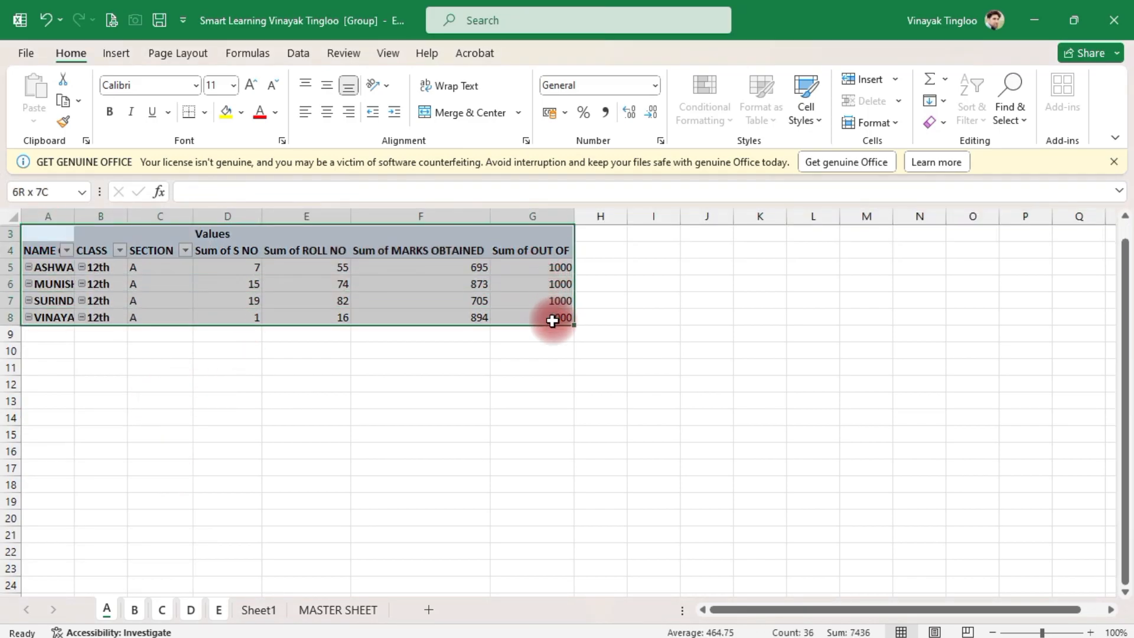
pyautogui.click(203, 112)
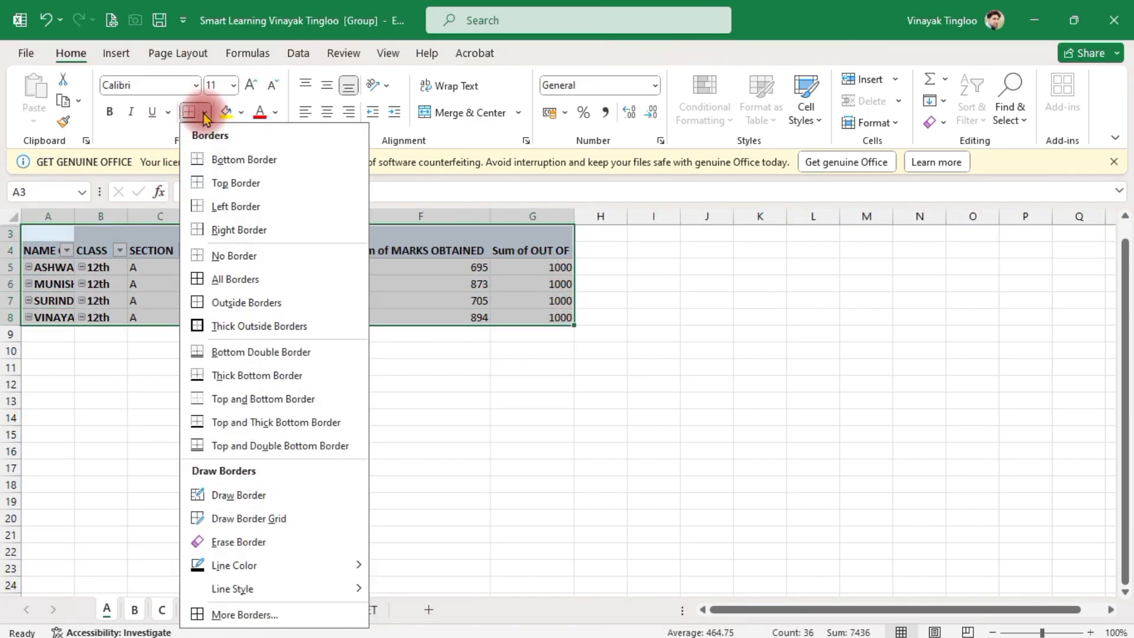
pyautogui.click(244, 282)
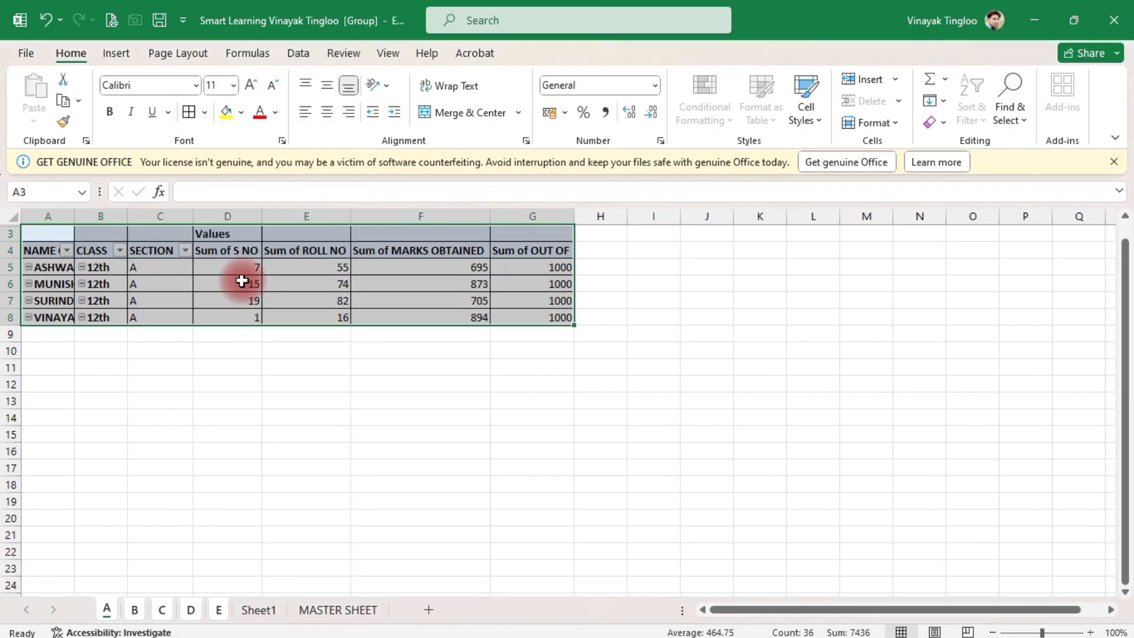
pyautogui.click(380, 271)
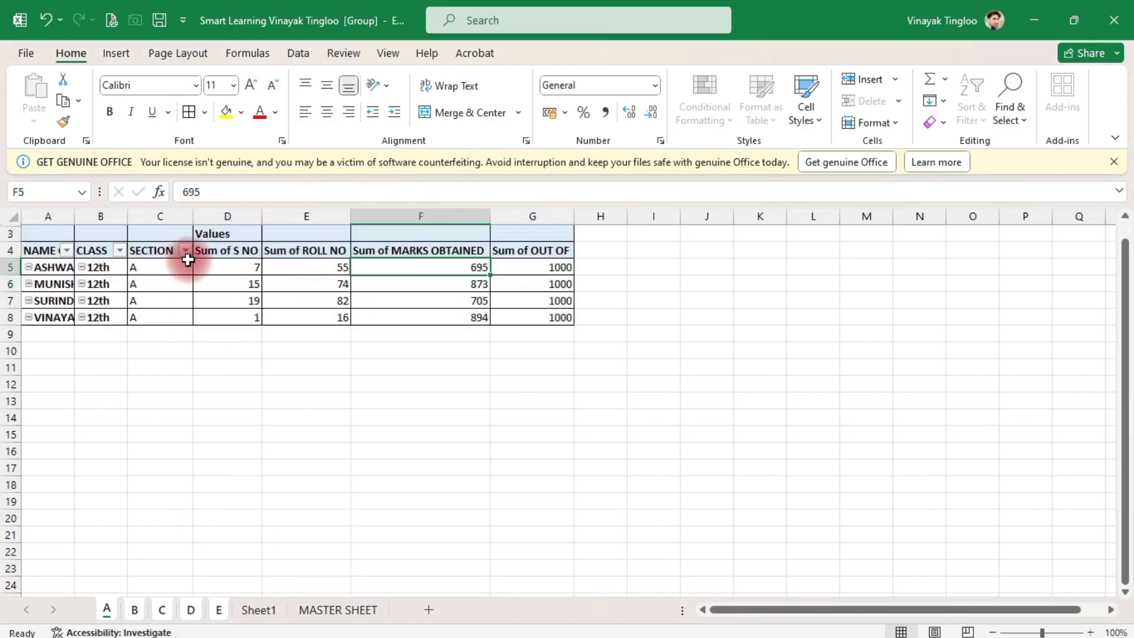
pyautogui.click(310, 465)
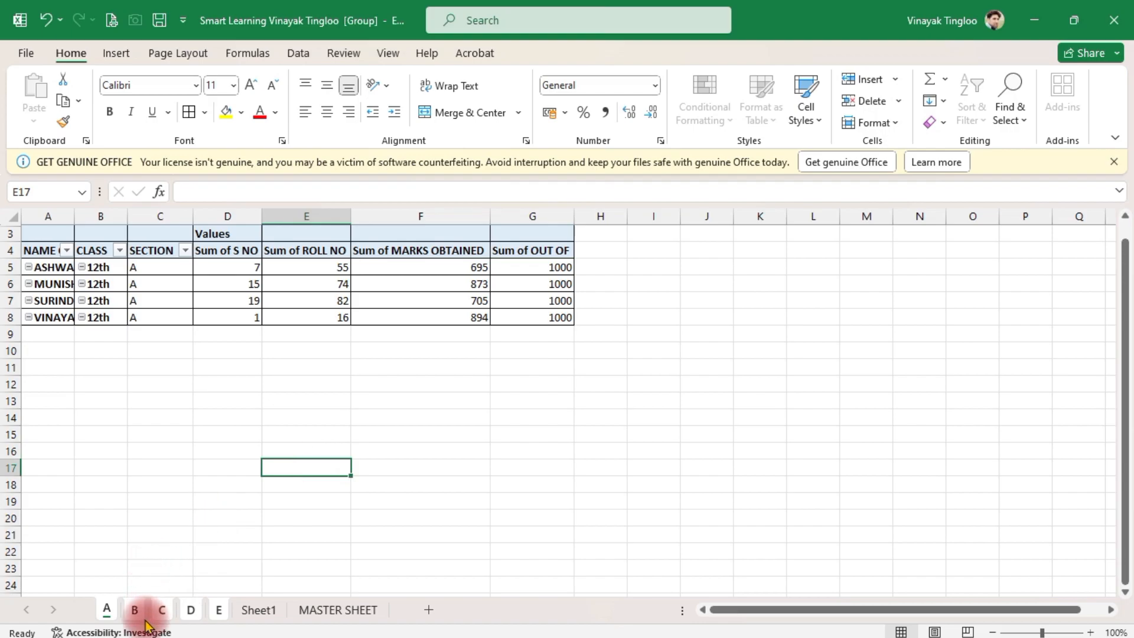
# Step: Ungroup the sheets, check the bordered layout on sheets C, B, E and D, then show MASTER SHEET
pyautogui.click(219, 612)
pyautogui.click(161, 415)
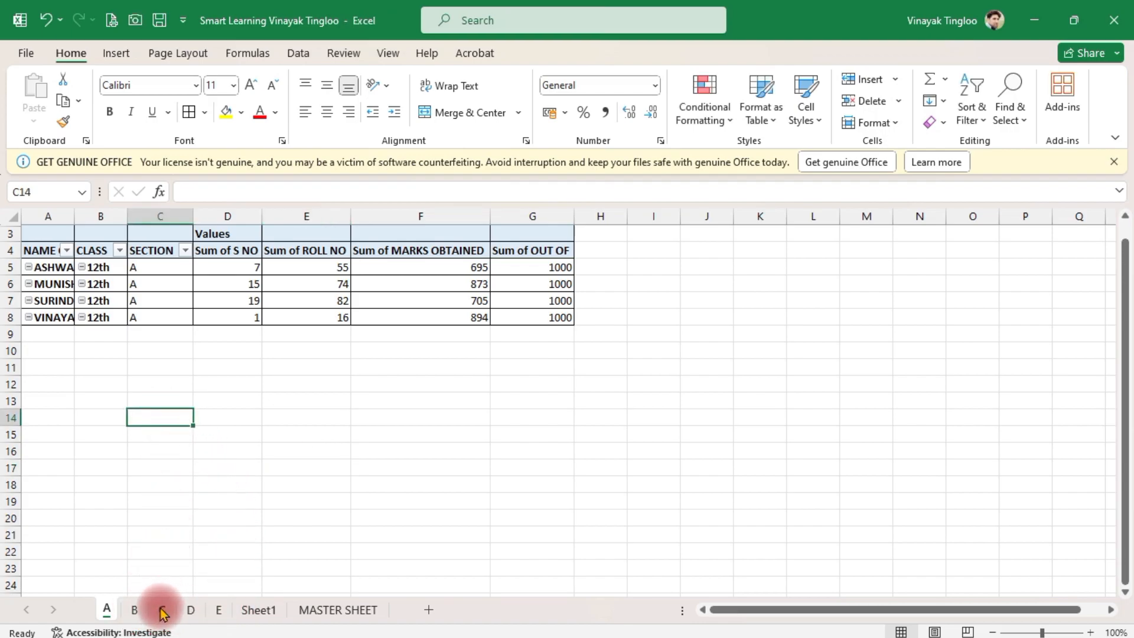
pyautogui.click(162, 611)
pyautogui.click(134, 610)
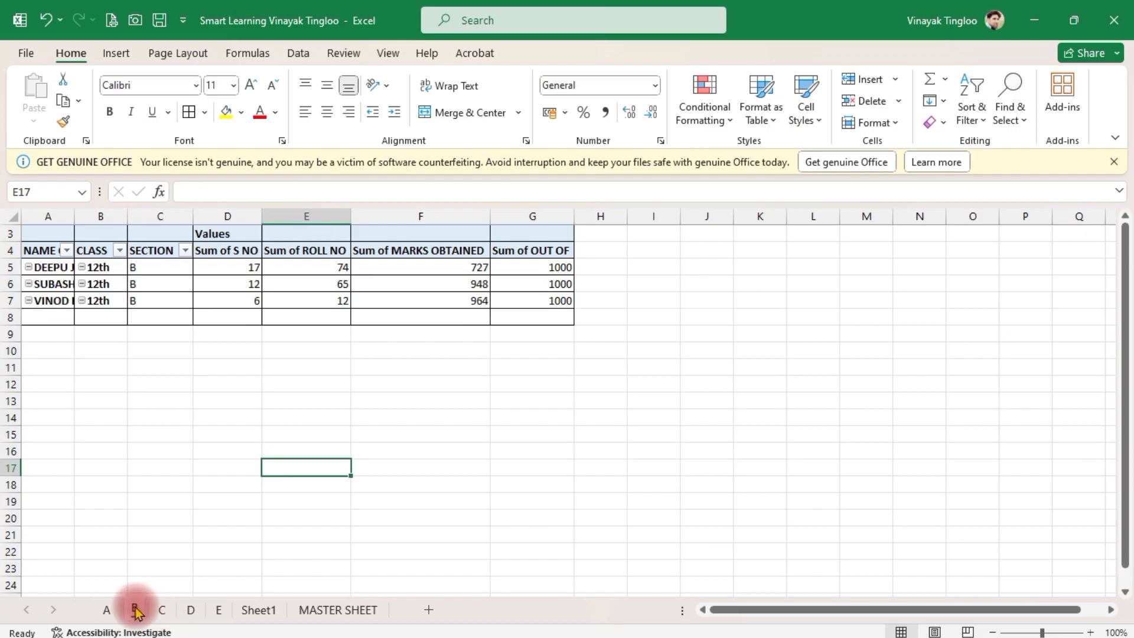
pyautogui.click(219, 610)
pyautogui.click(190, 610)
pyautogui.click(494, 413)
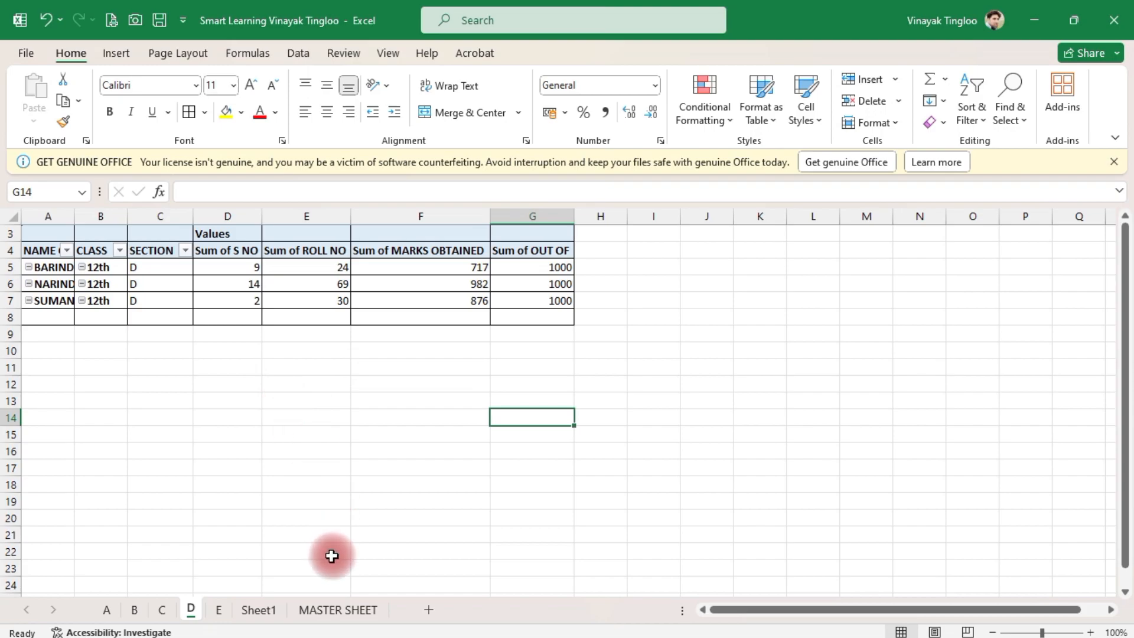
pyautogui.click(348, 612)
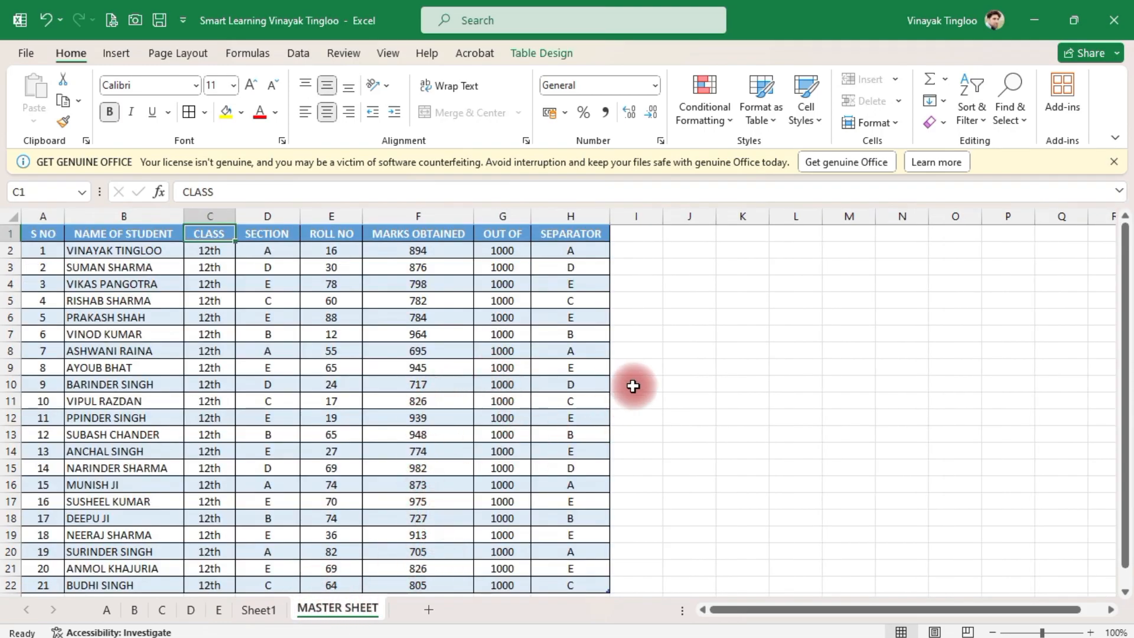
# Step: Start a new row below the table with serial number 22 and the student's name
pyautogui.scroll(-3, 539, 350)
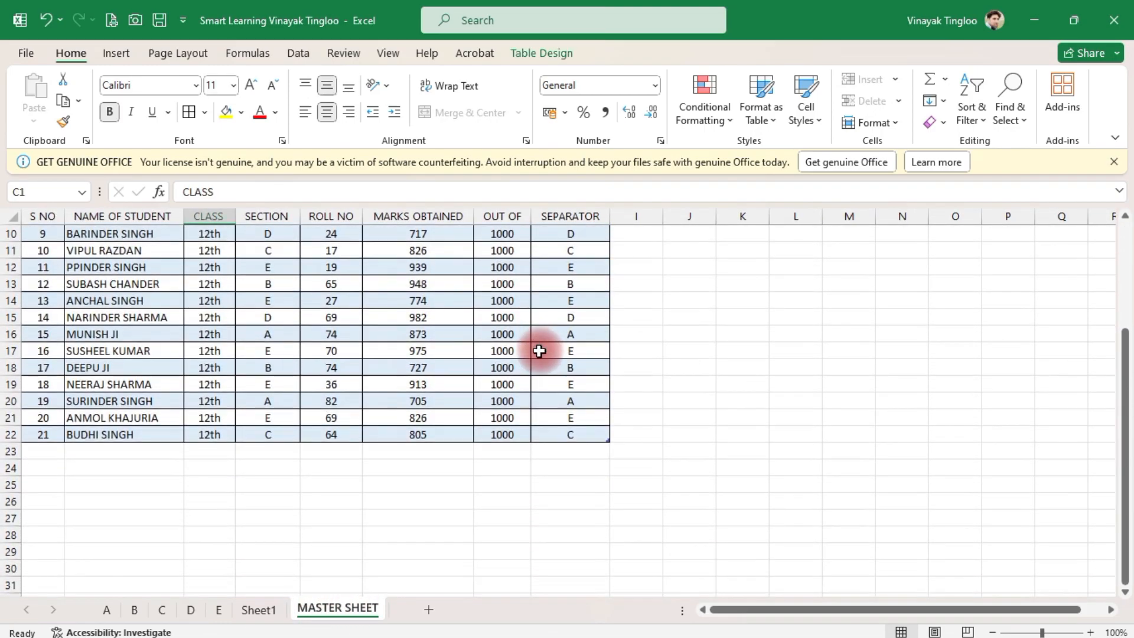
pyautogui.scroll(3, 539, 350)
pyautogui.scroll(-1, 540, 351)
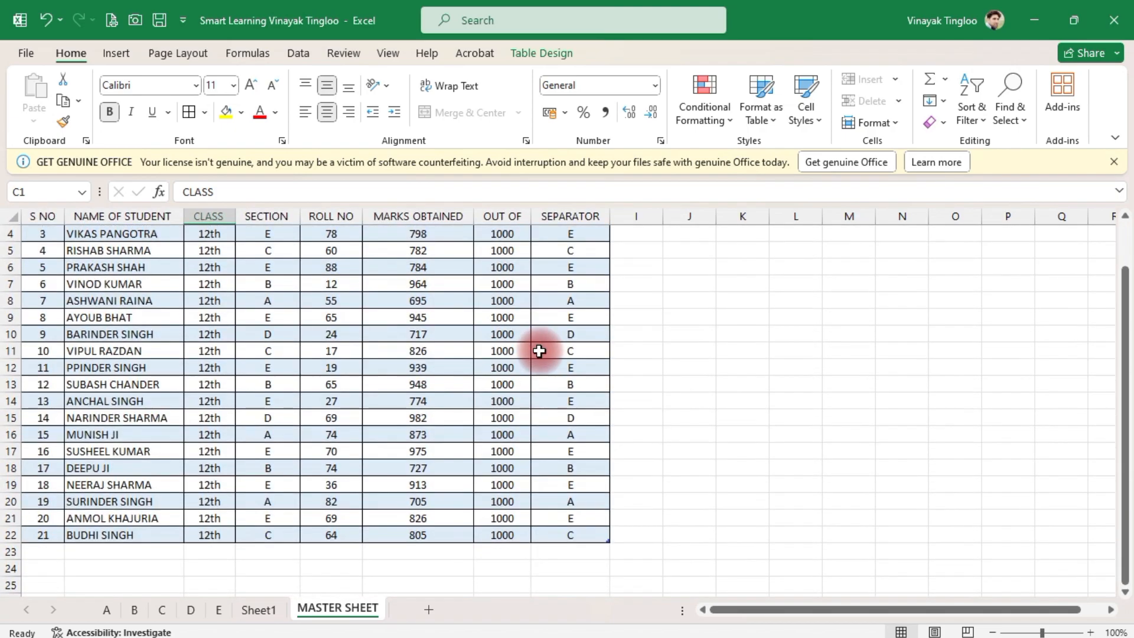
pyautogui.scroll(-1, 539, 351)
pyautogui.click(33, 501)
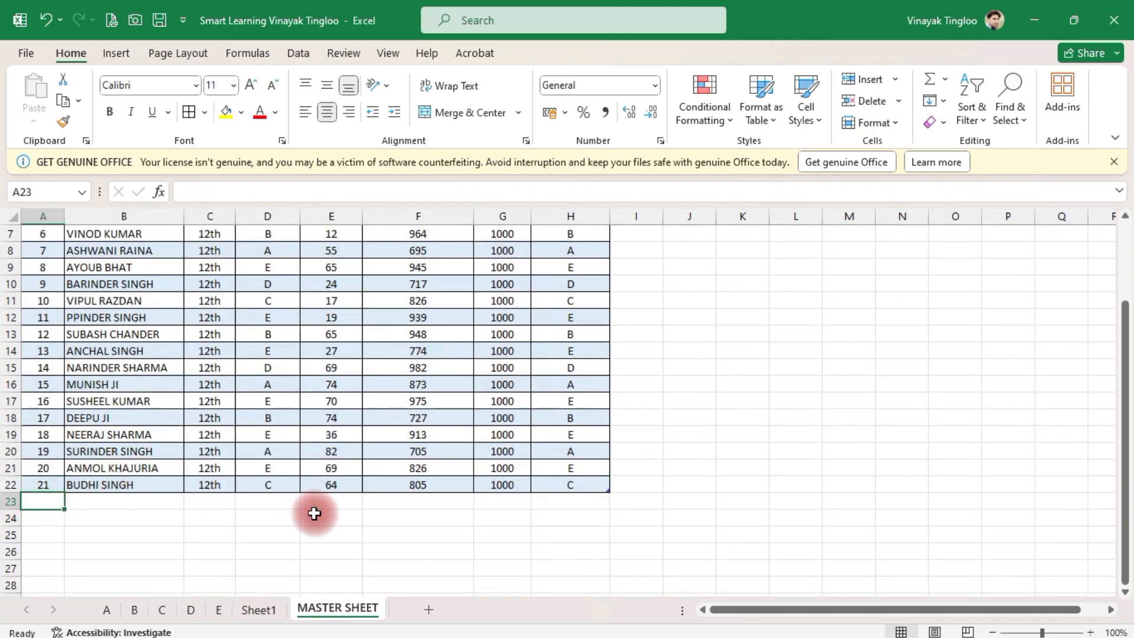
pyautogui.write('22')
pyautogui.press('Tab')
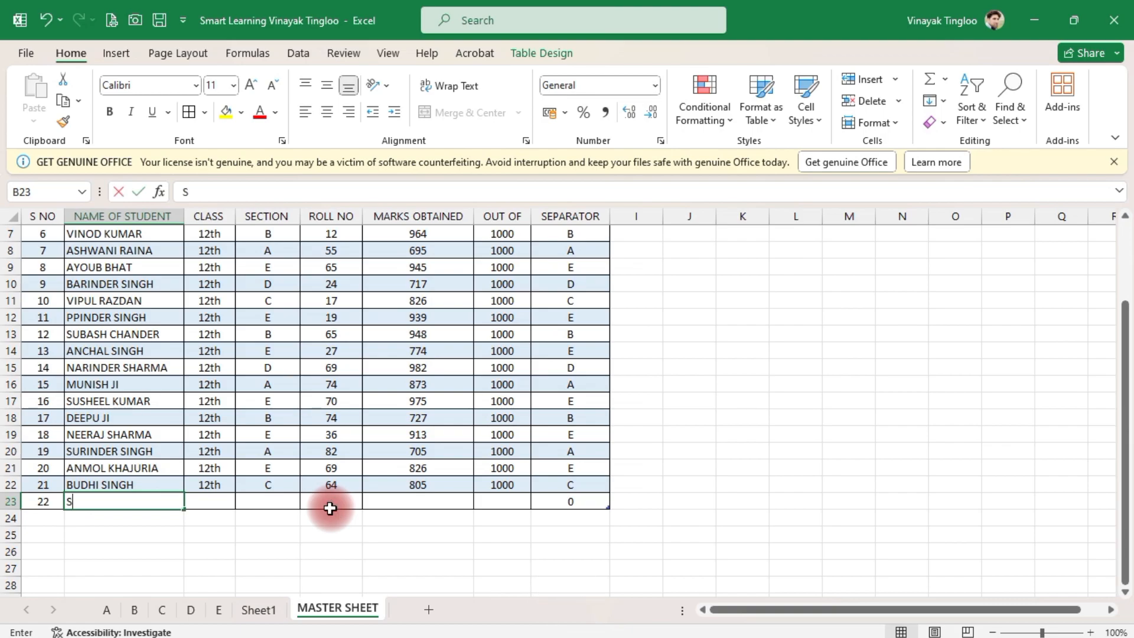
pyautogui.write('SHIV KUMAR')
pyautogui.press('Tab')
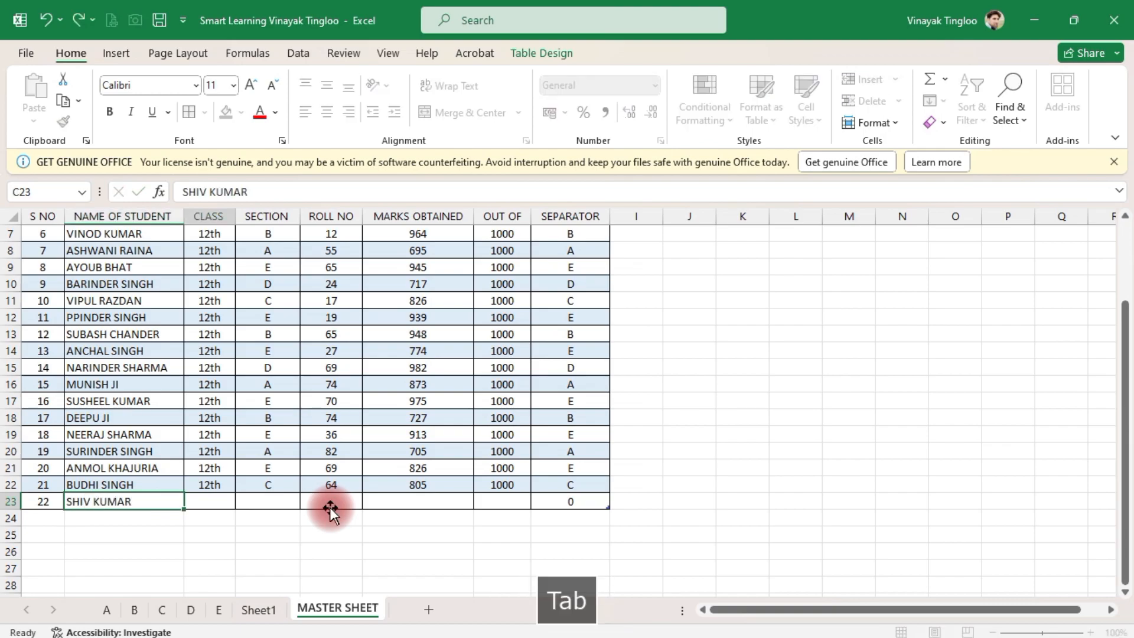
# Step: Fill in class 12TH, section B, roll 92, marks 900 out of 100
pyautogui.write('12TH')
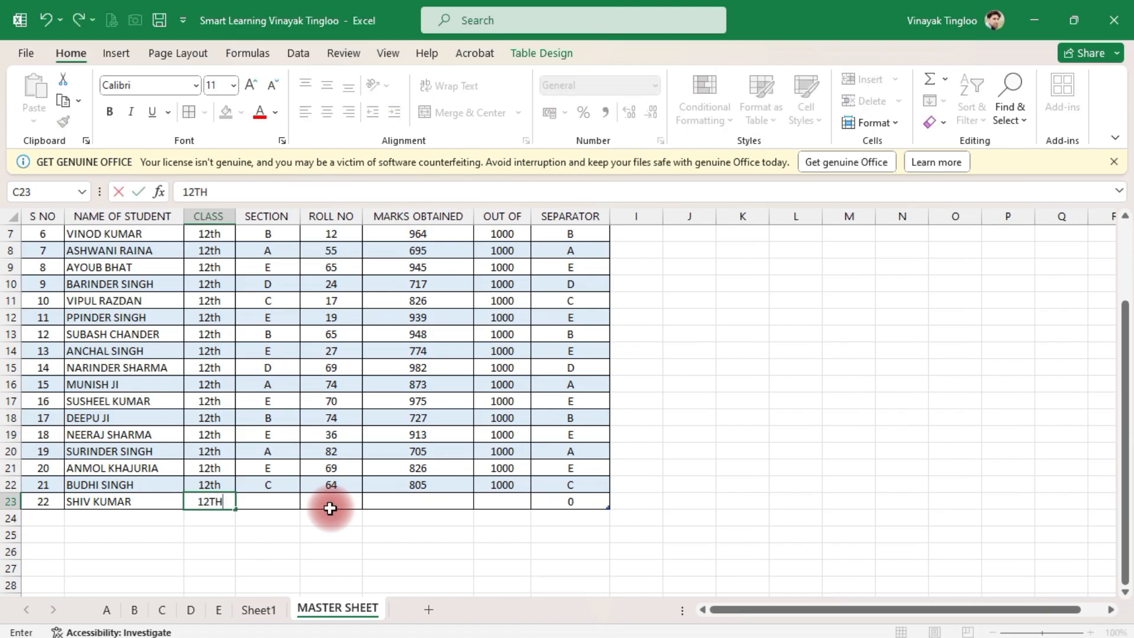
pyautogui.press('Tab')
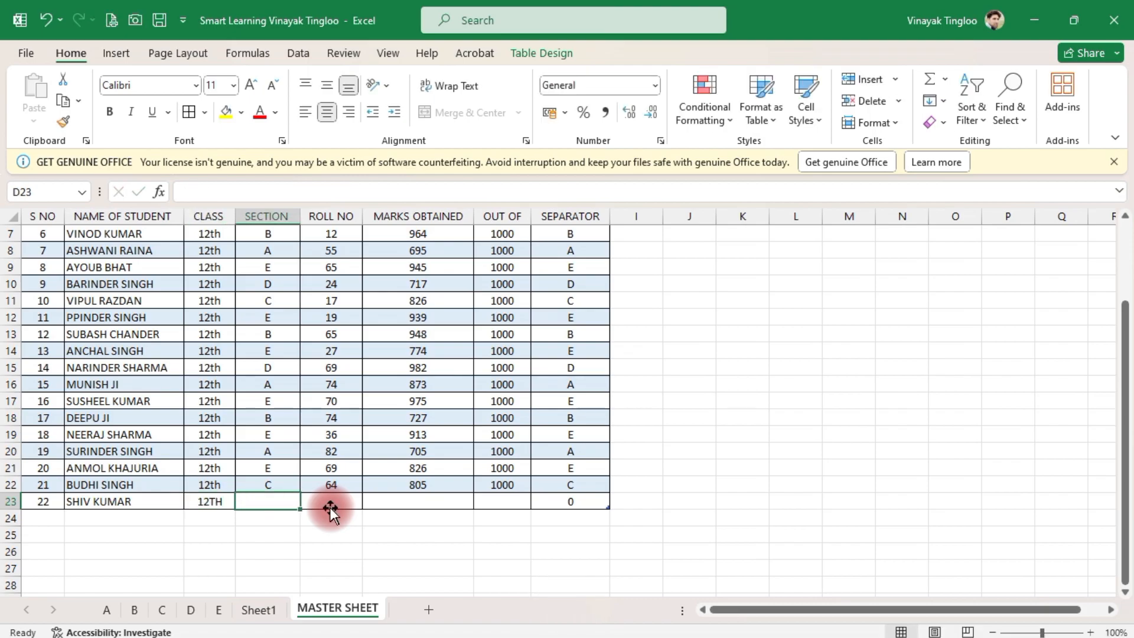
pyautogui.write('B')
pyautogui.press('Tab')
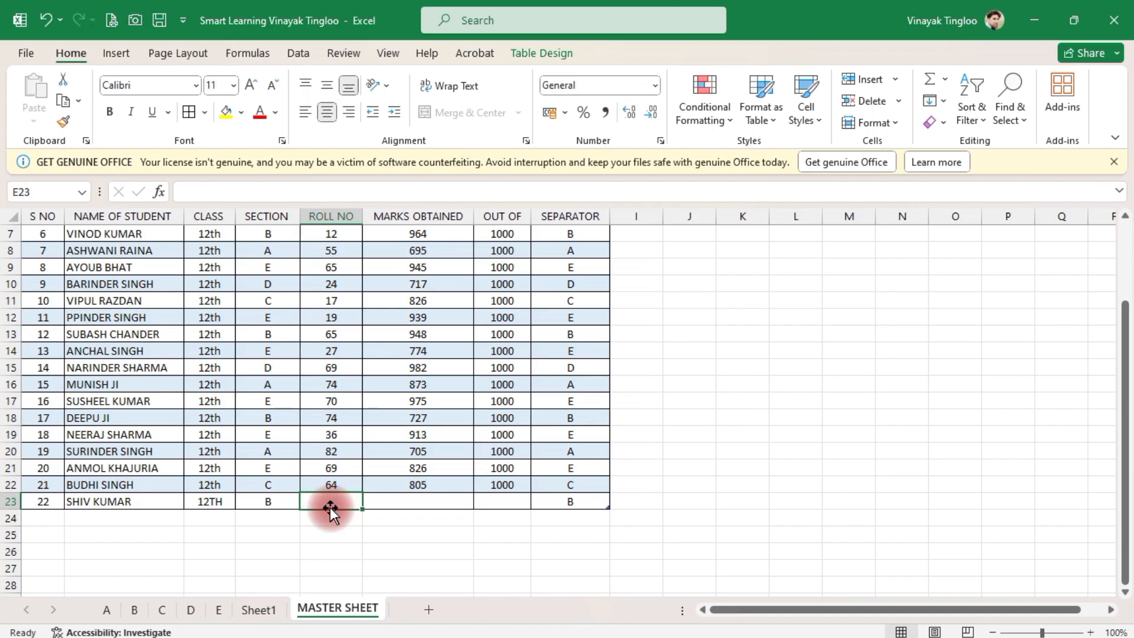
pyautogui.write('92')
pyautogui.press('Tab')
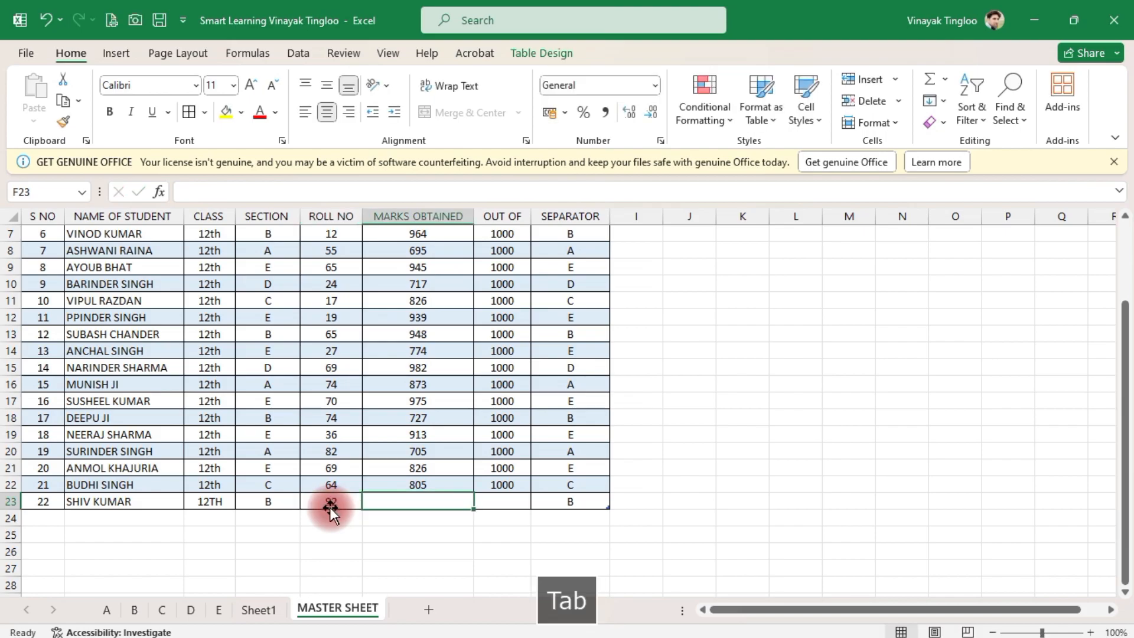
pyautogui.write('900')
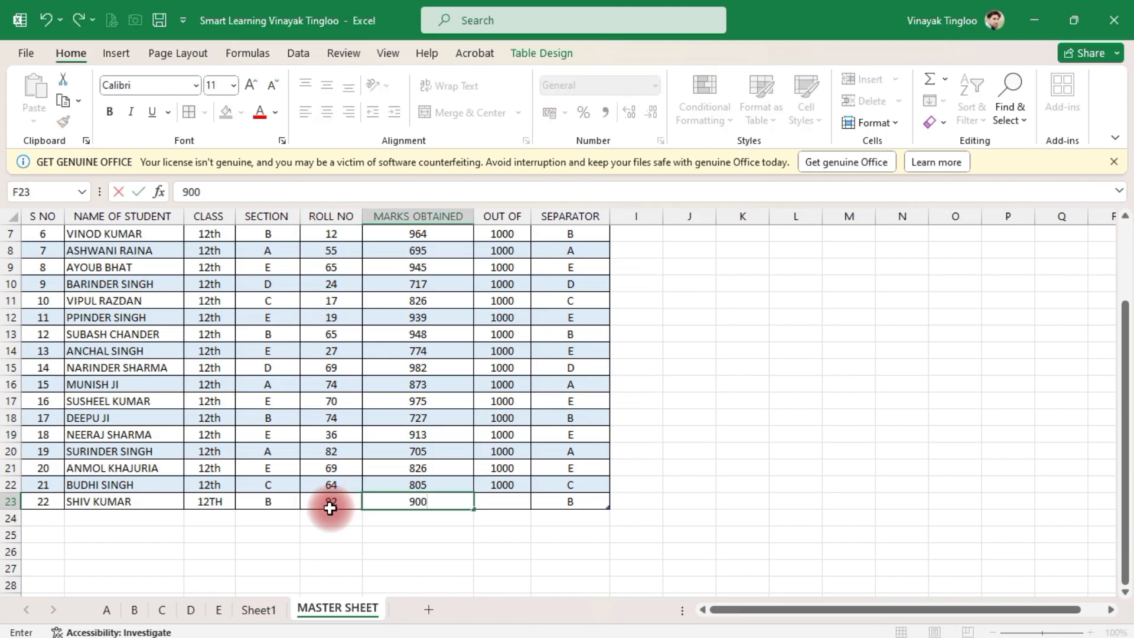
pyautogui.press('Tab')
pyautogui.write('100')
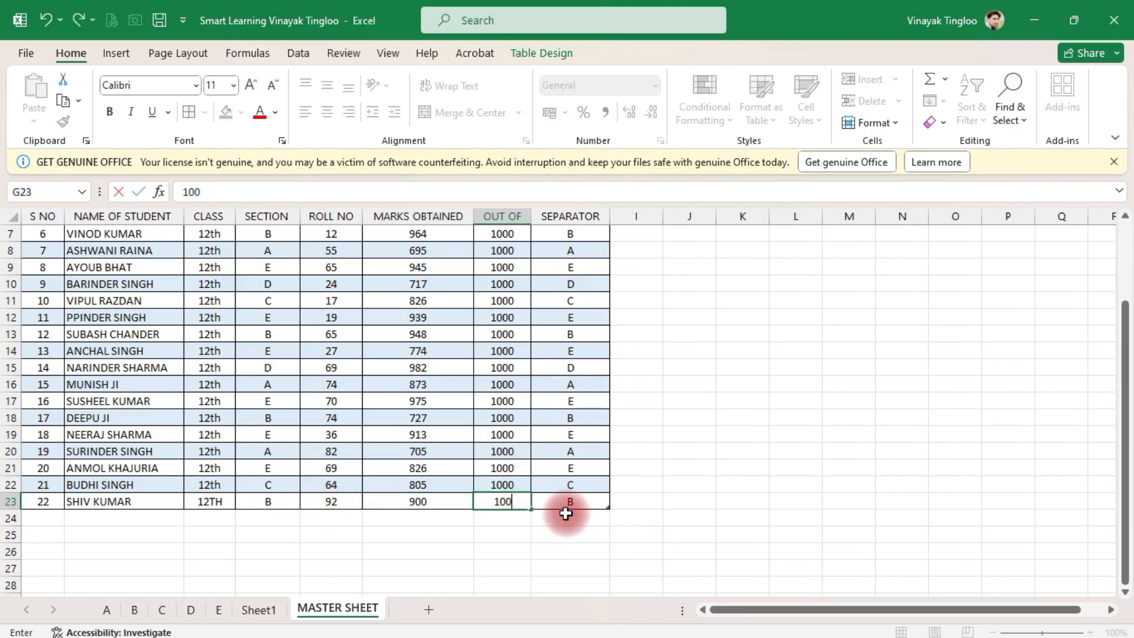
# Step: Widen sheet B's name column, refresh its pivot to include roll 92, then return to MASTER SHEET
pyautogui.click(133, 611)
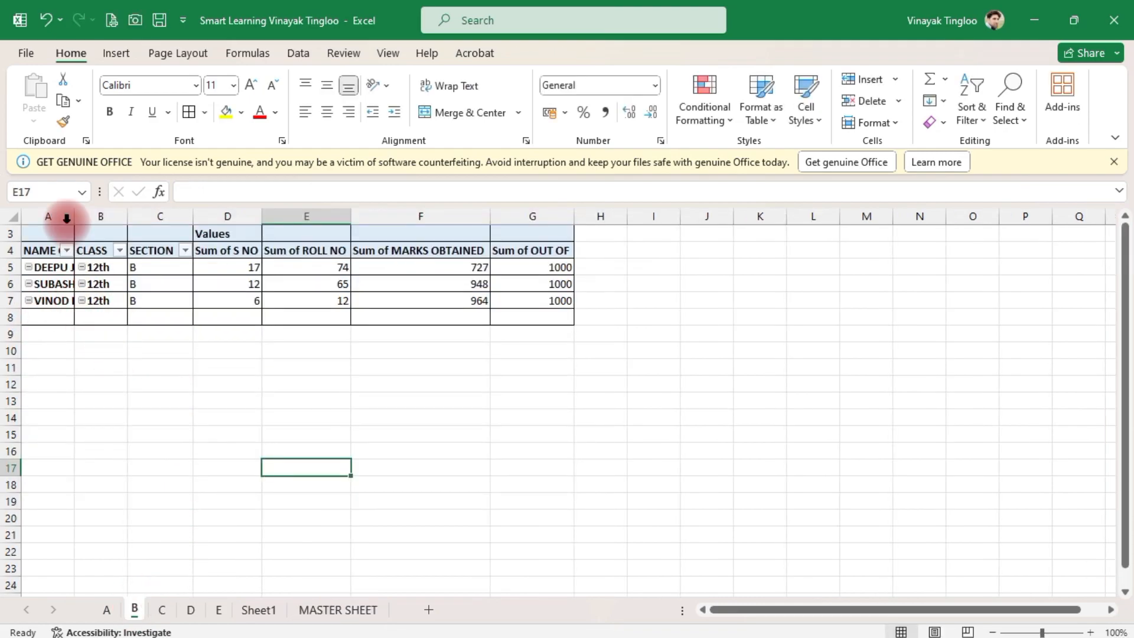
pyautogui.moveTo(75, 220); pyautogui.dragTo(155, 214)
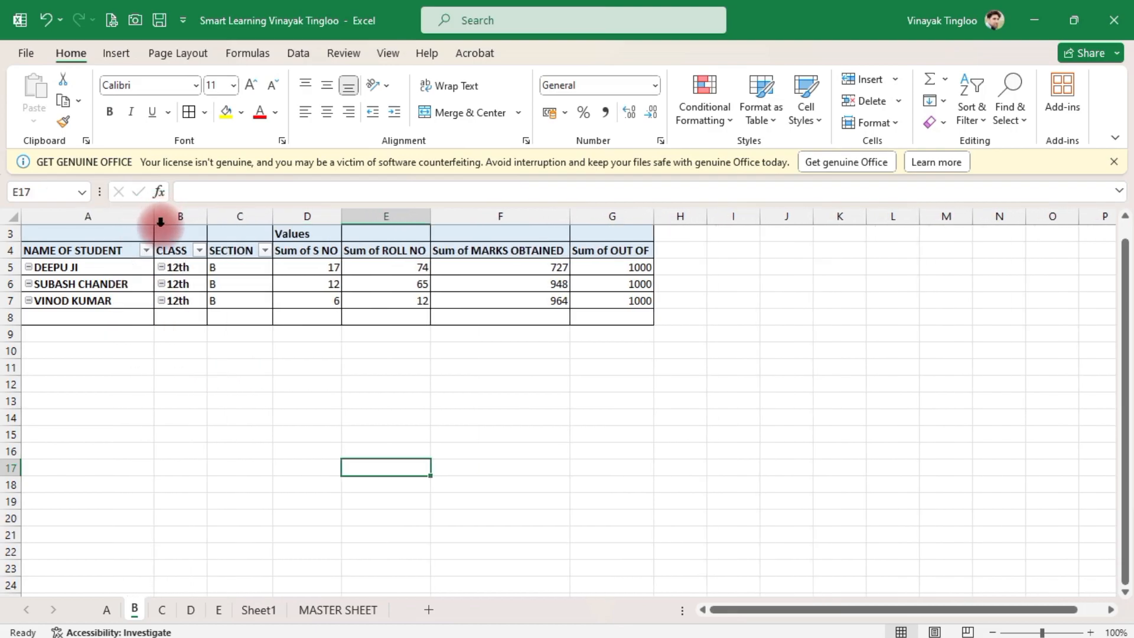
pyautogui.click(266, 285)
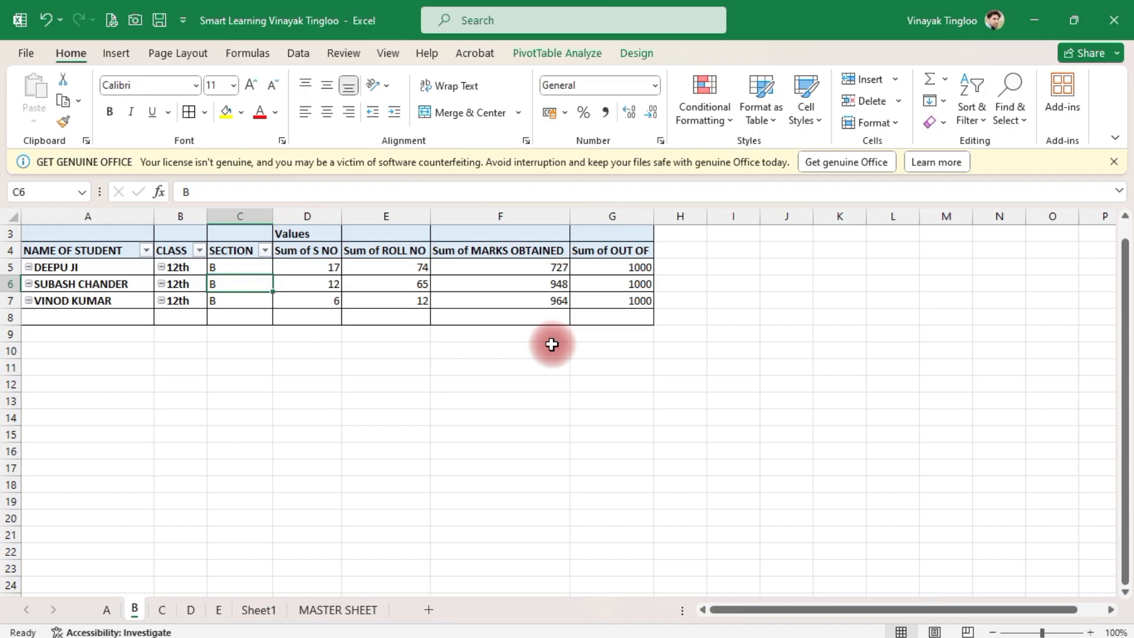
pyautogui.hotkey('alt', 'F5')
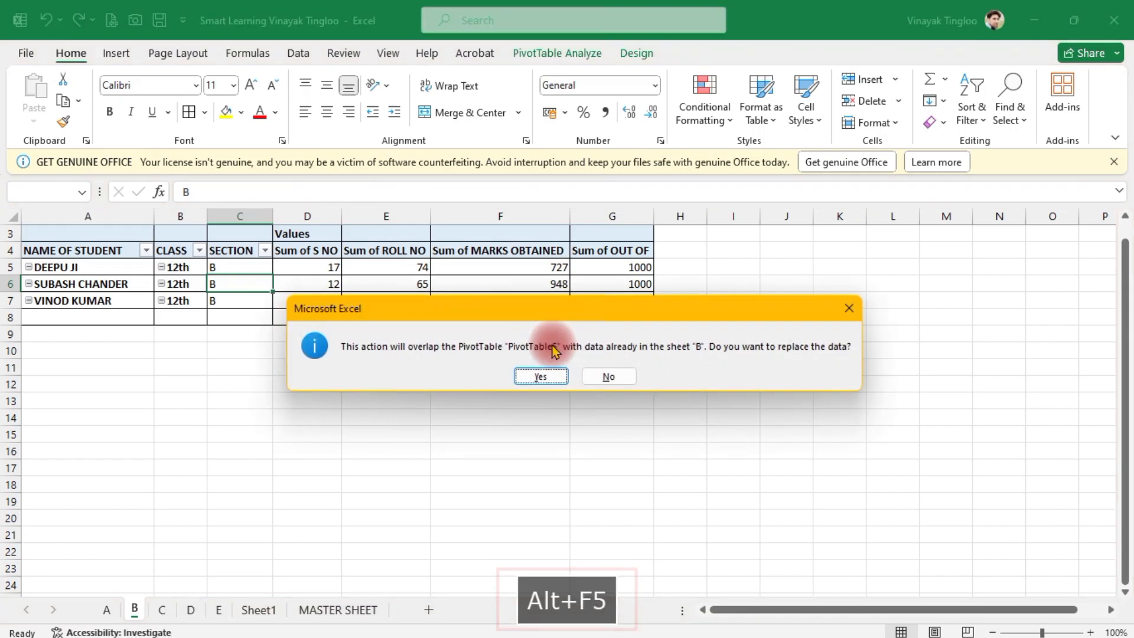
pyautogui.click(542, 375)
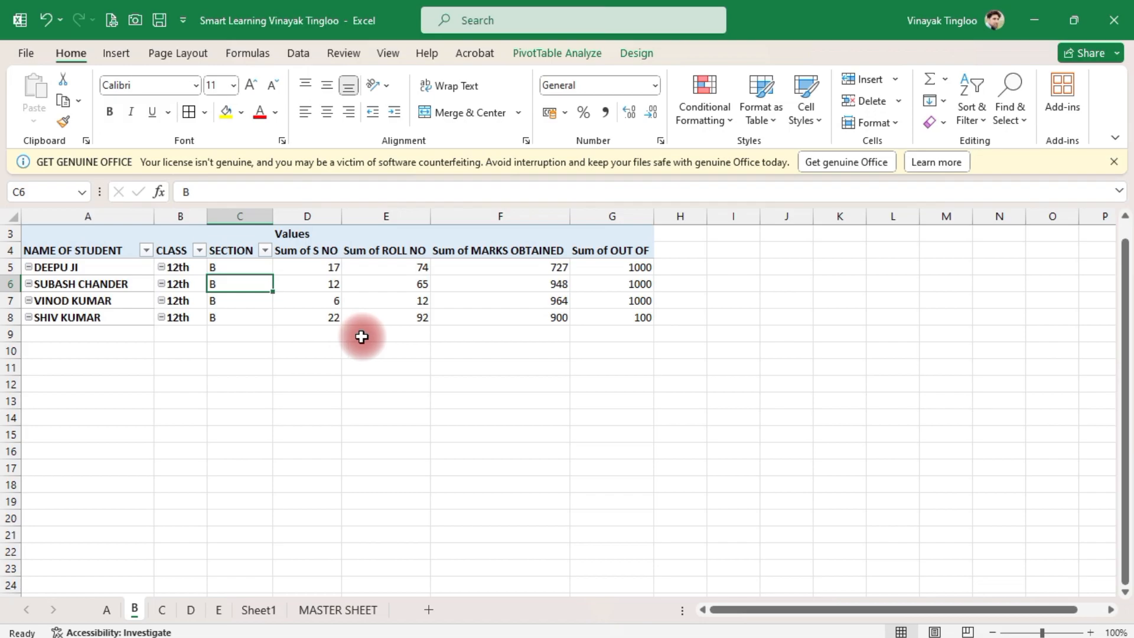
pyautogui.click(343, 610)
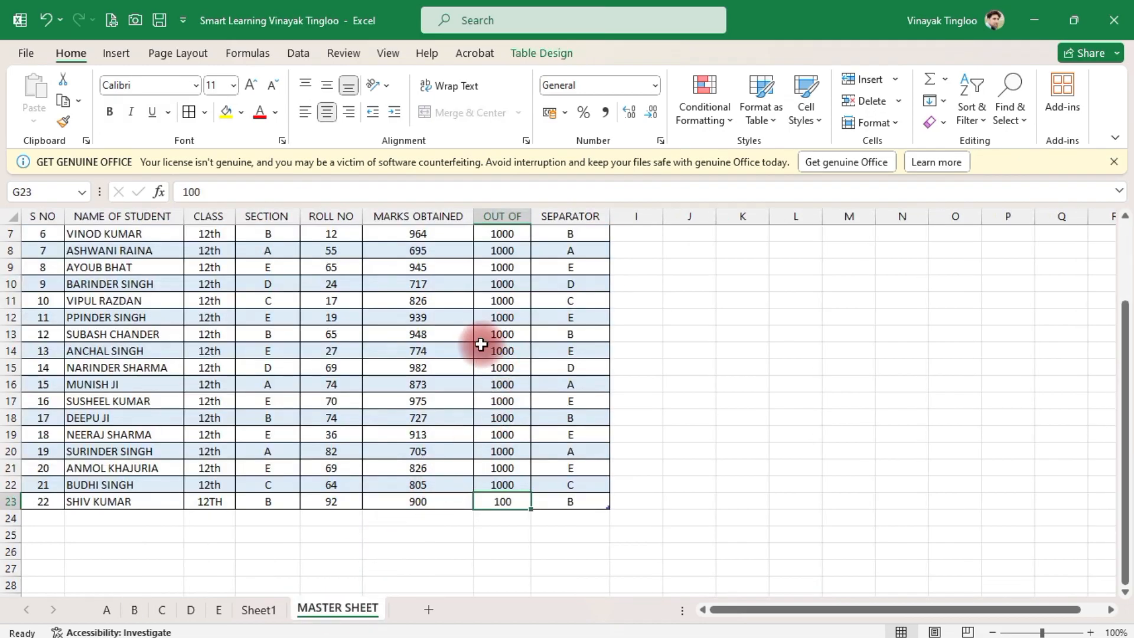